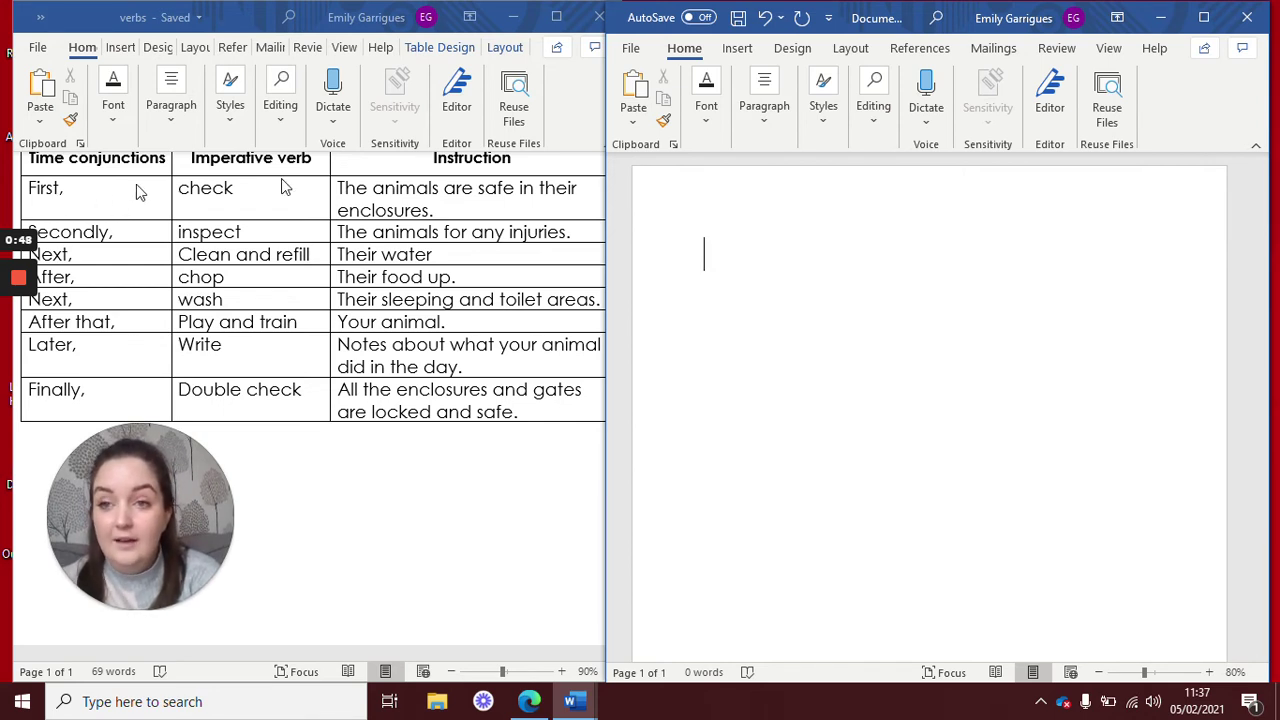
Type 'First, check the animals are safe in their enclosures.' and 'Secondly, inspect the animals for any injuries.' on separate lines.
type("Firs")
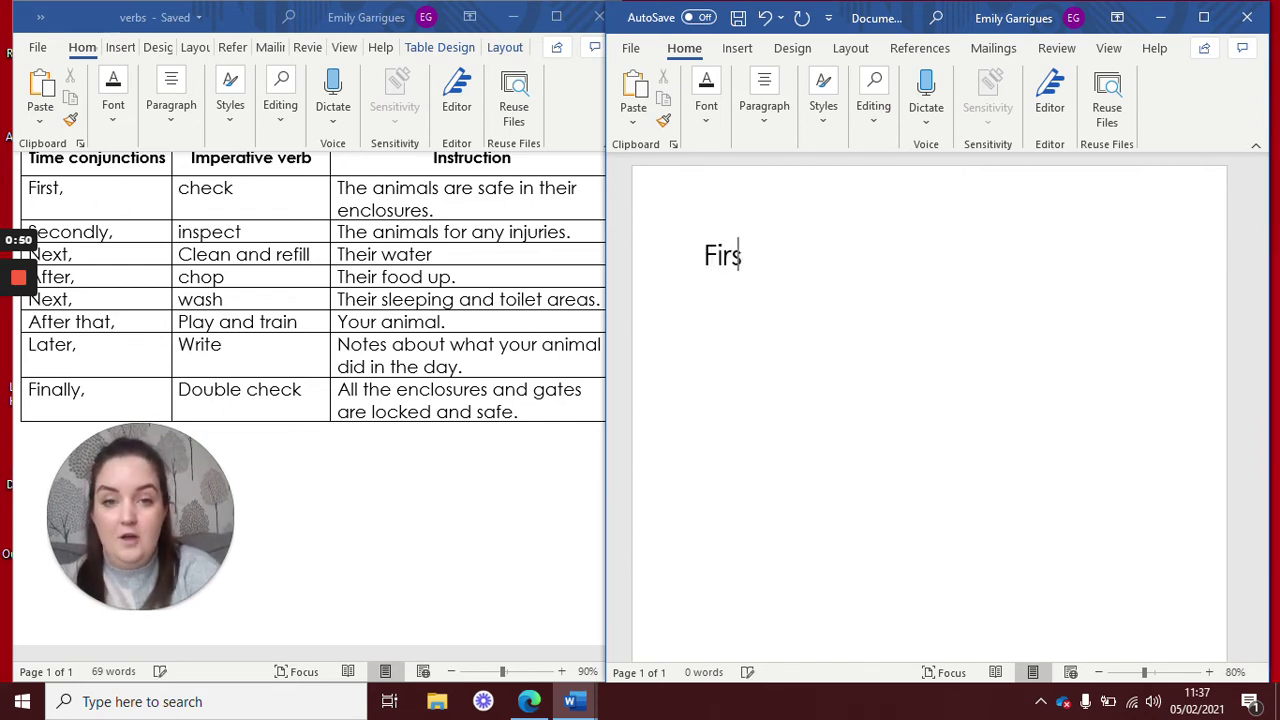
type("t,")
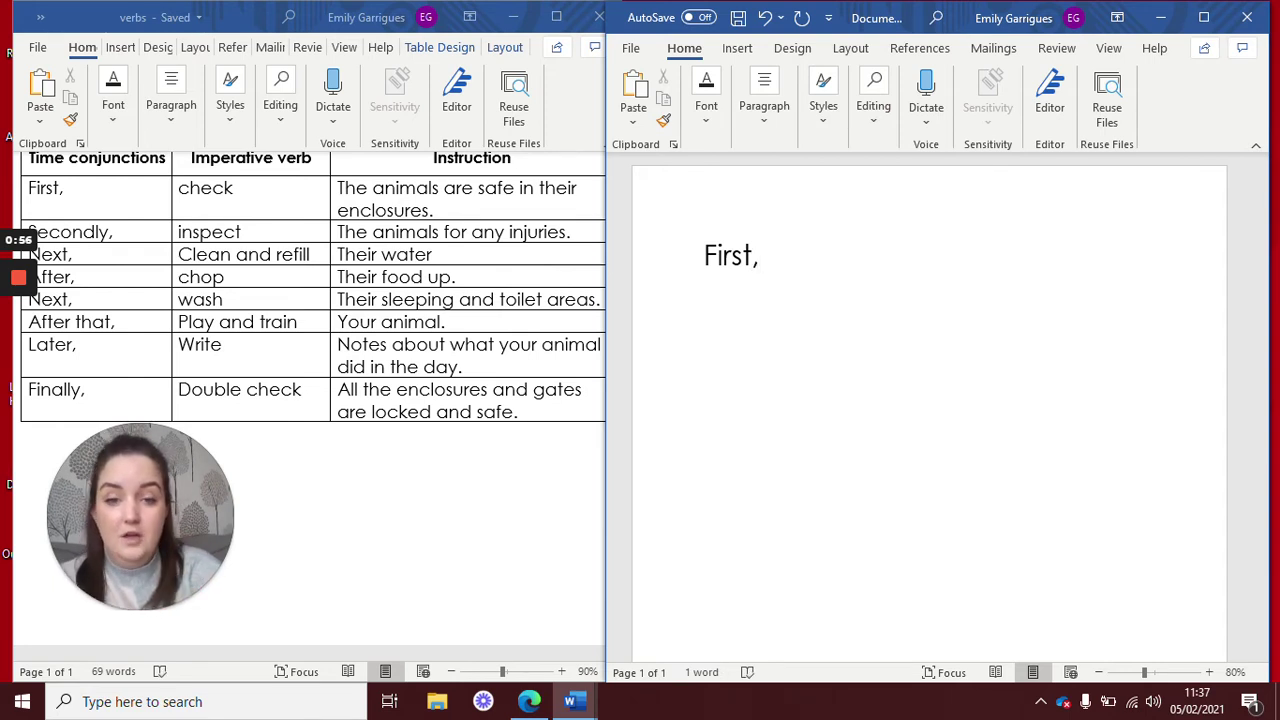
type("check")
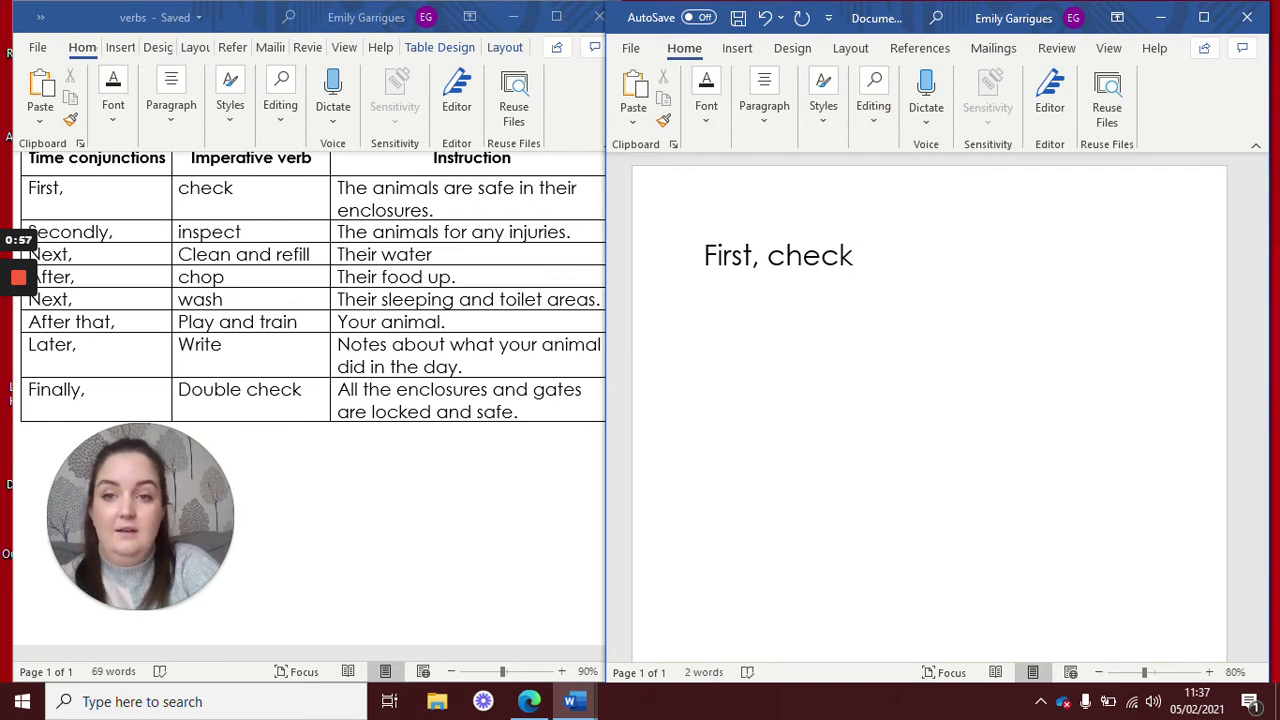
type(" the")
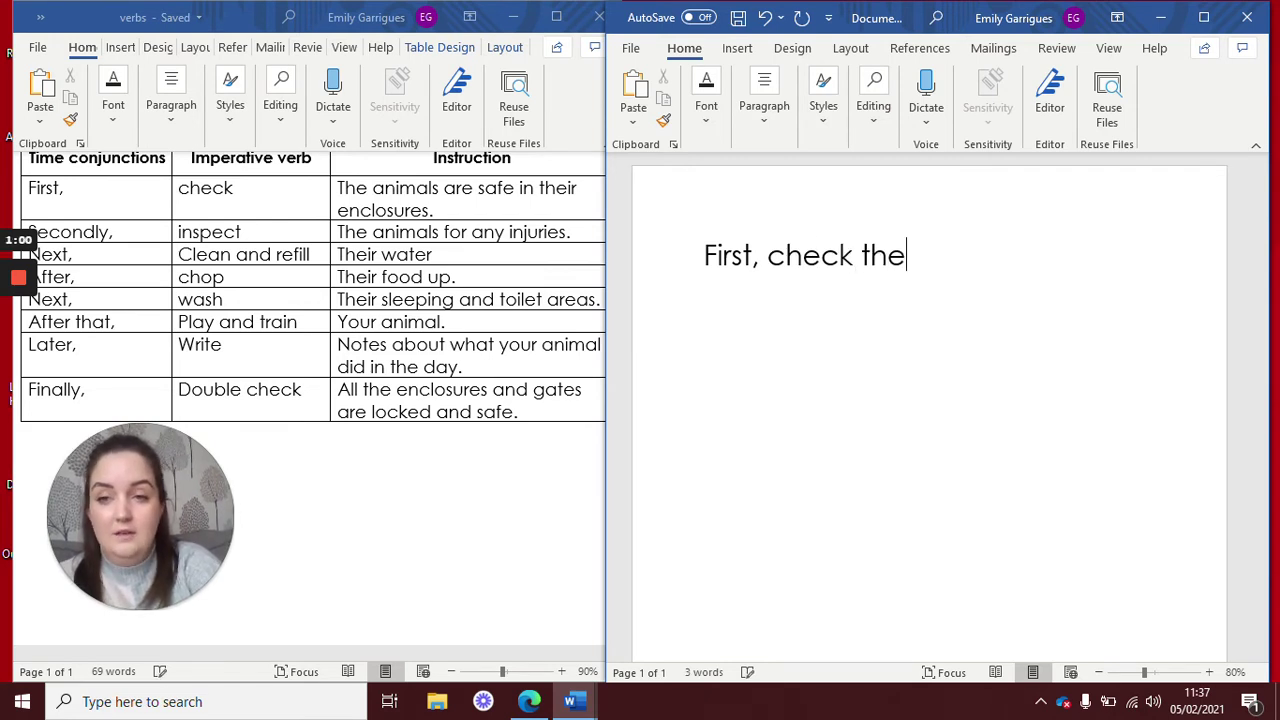
type(" animals are ")
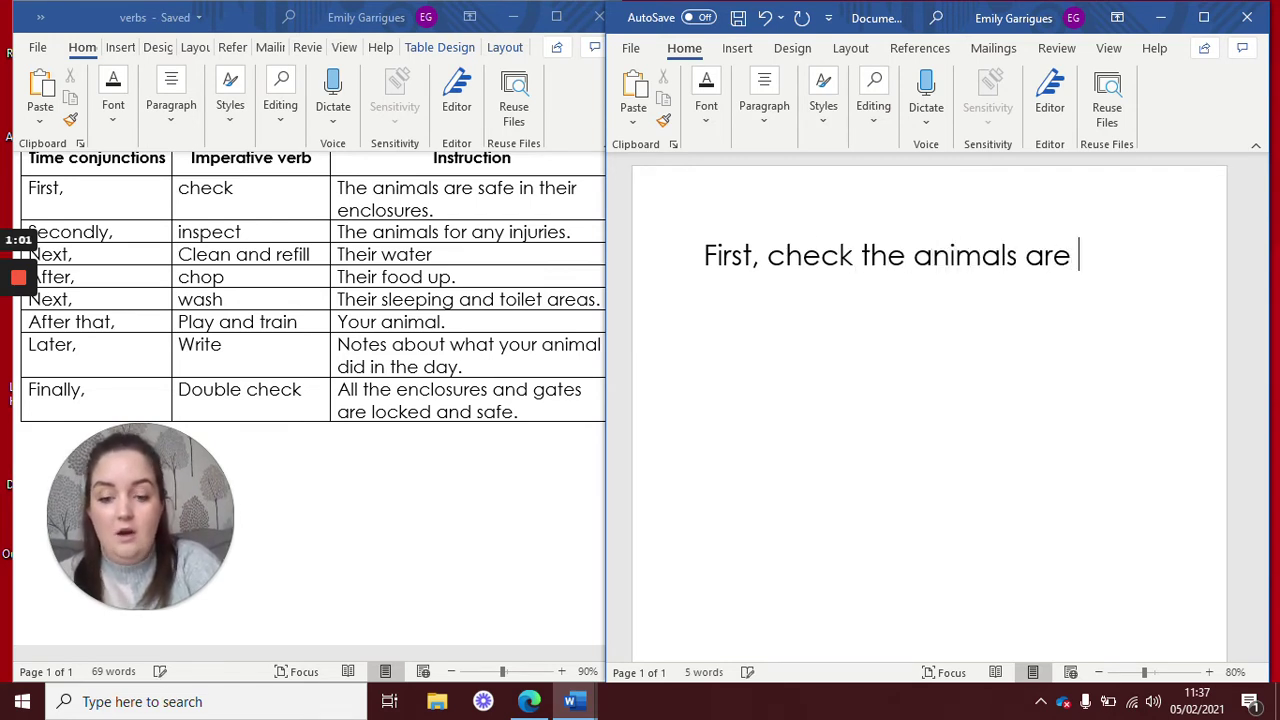
type("safe in their ")
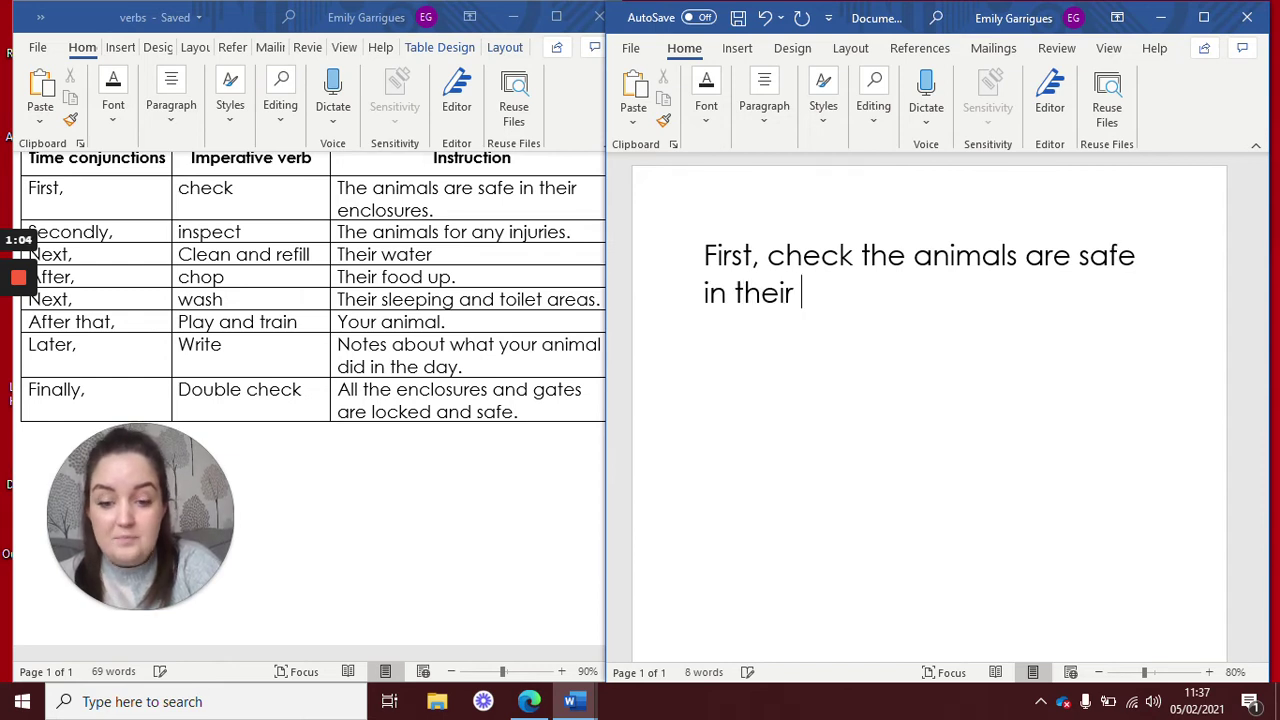
type("enclosures.")
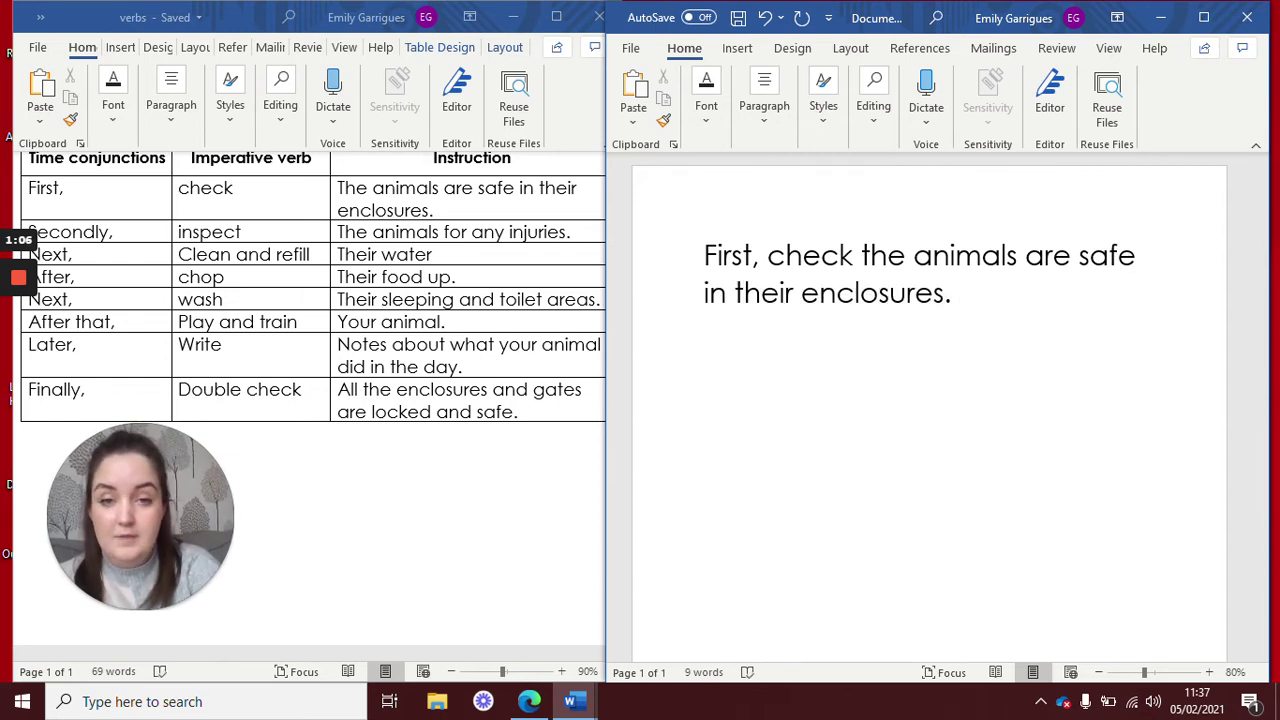
key("Return")
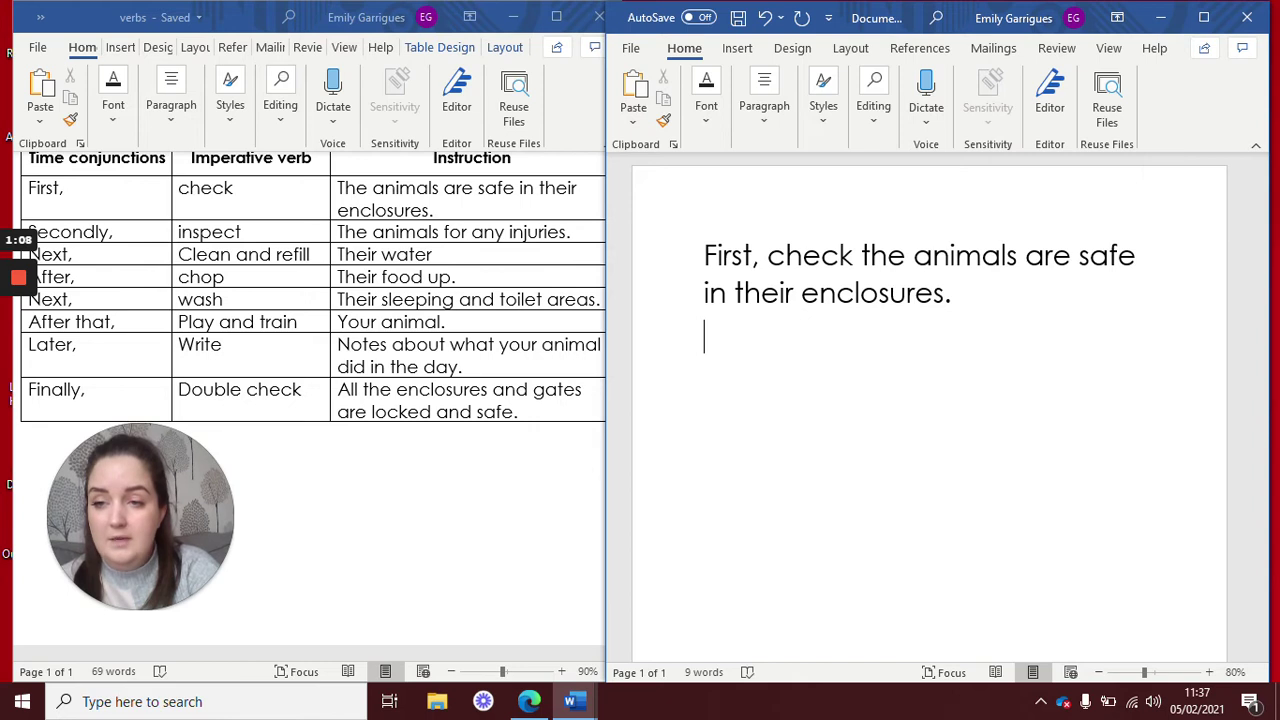
type("Secon")
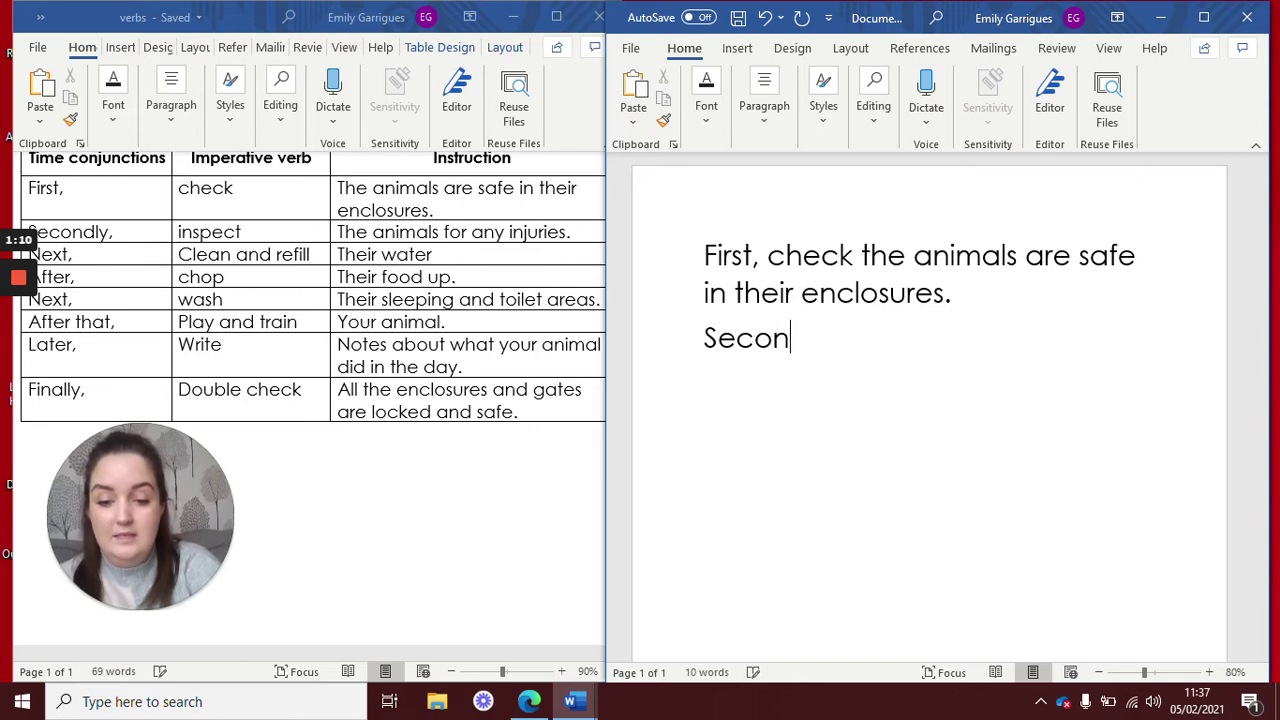
type("dly, i")
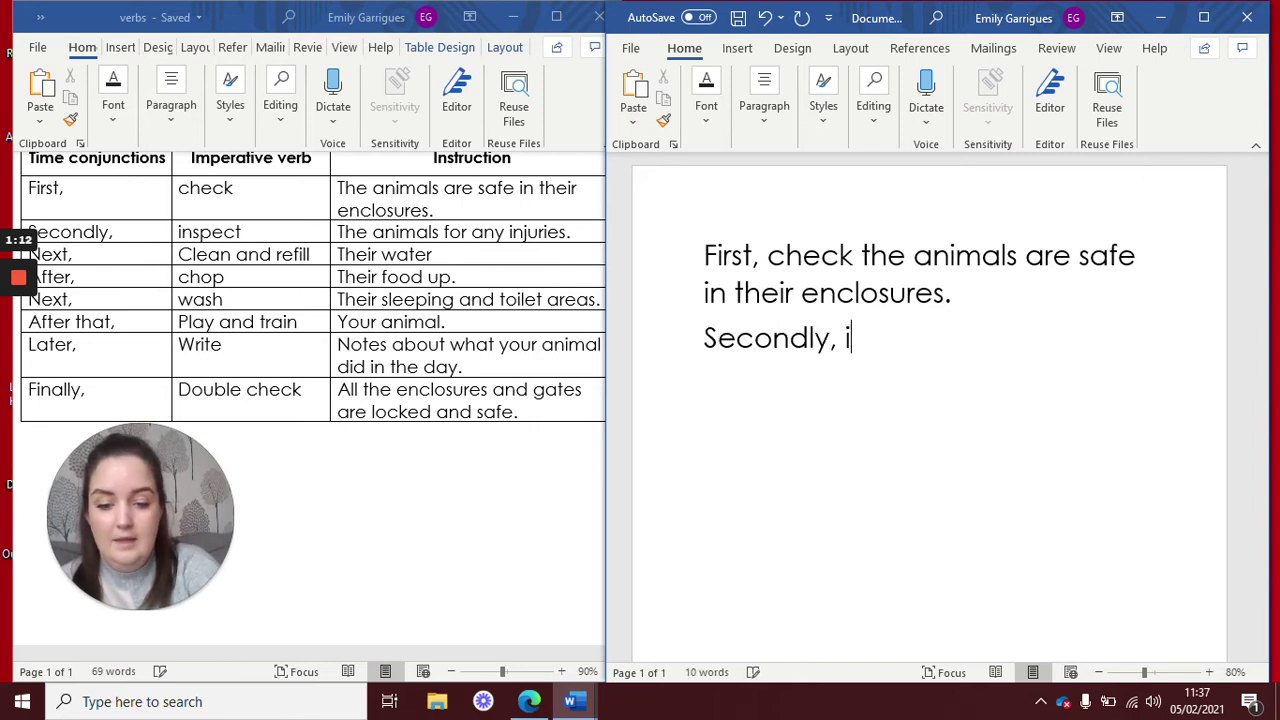
type("nspect ")
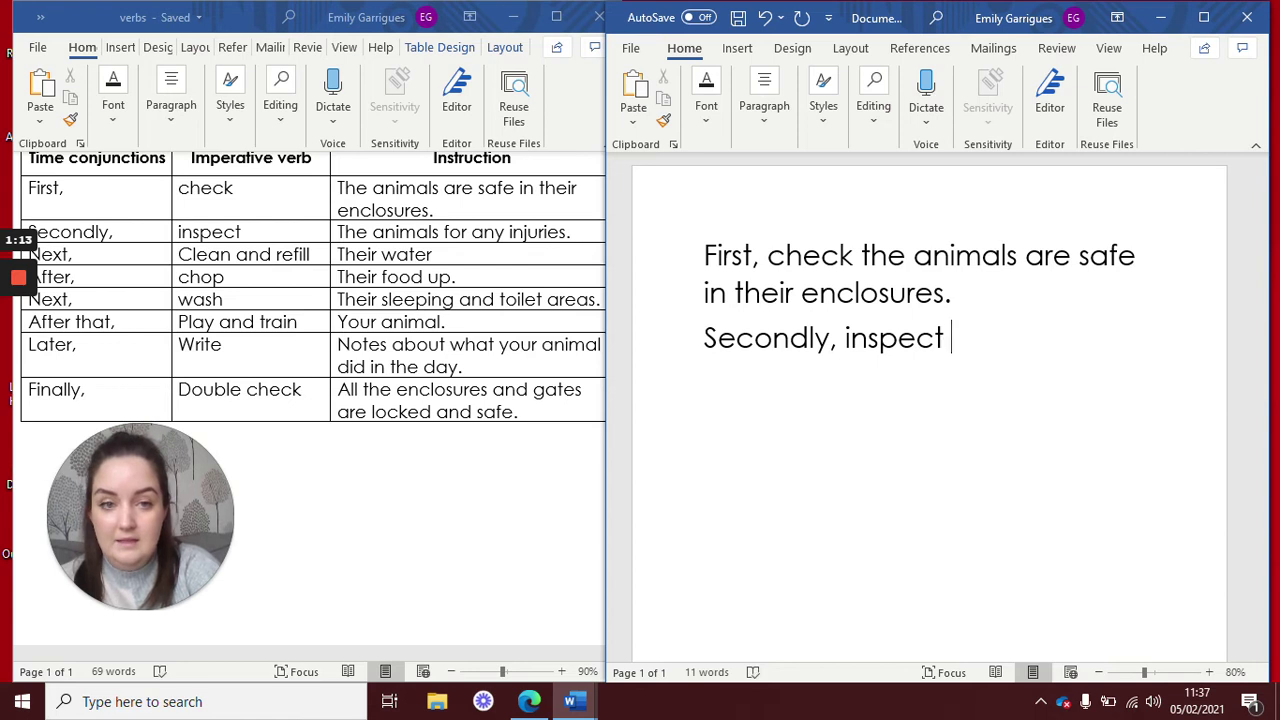
type("the an")
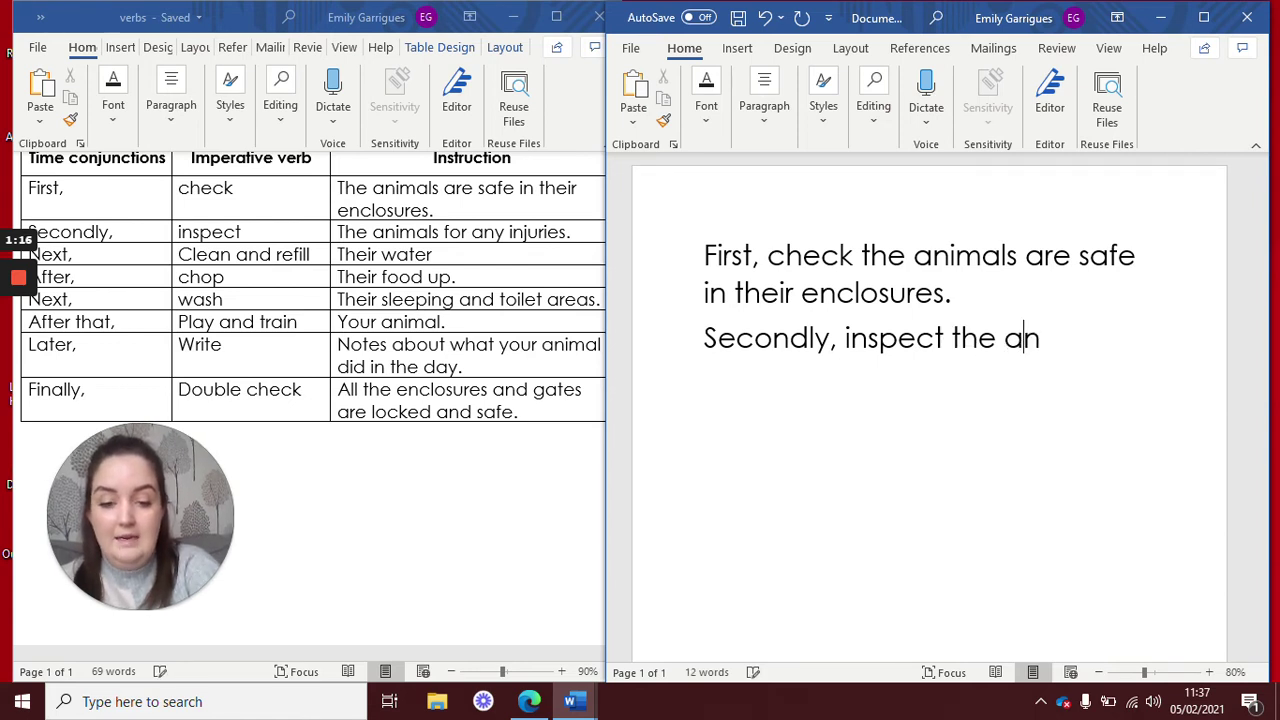
type("imals for an")
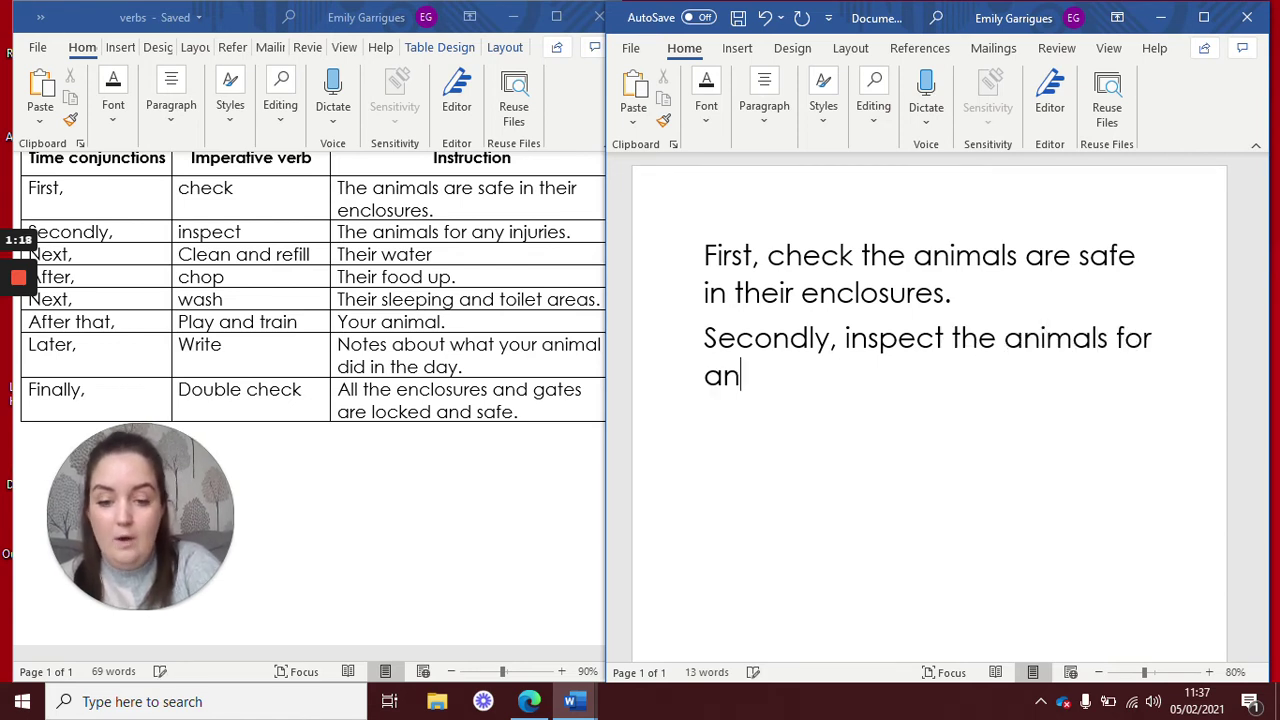
type("y injuries")
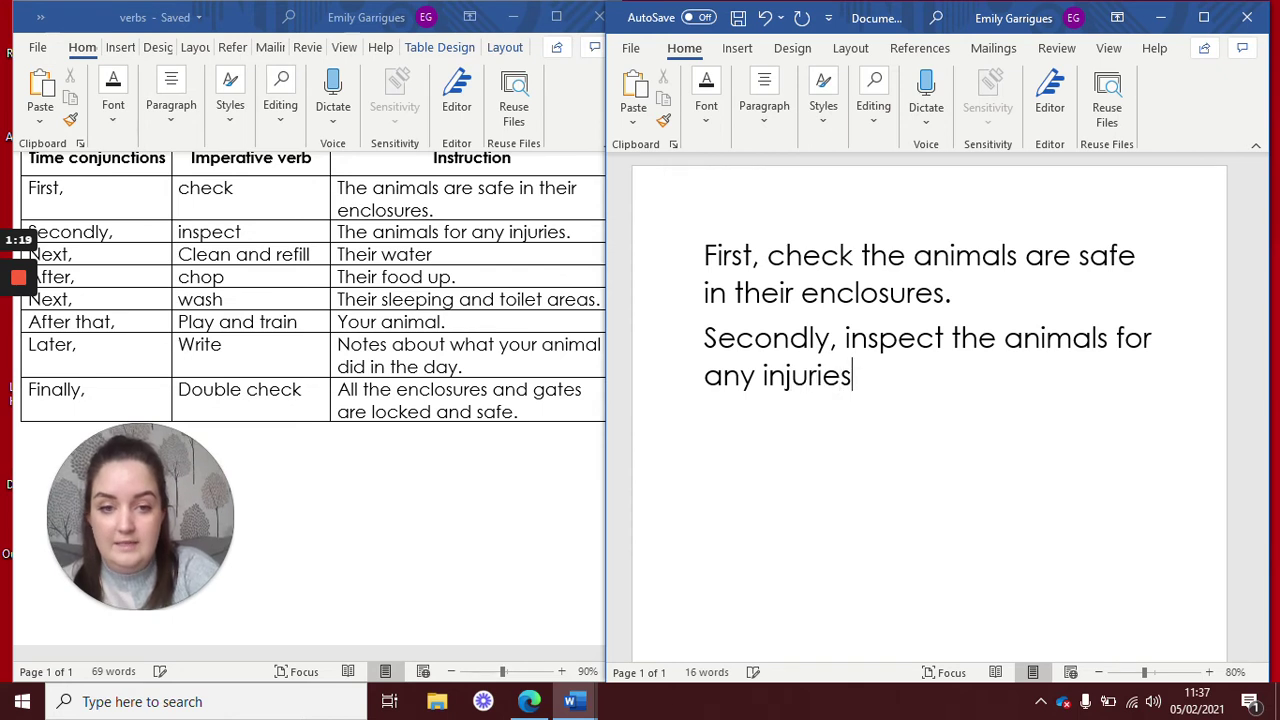
type(".")
key("Return")
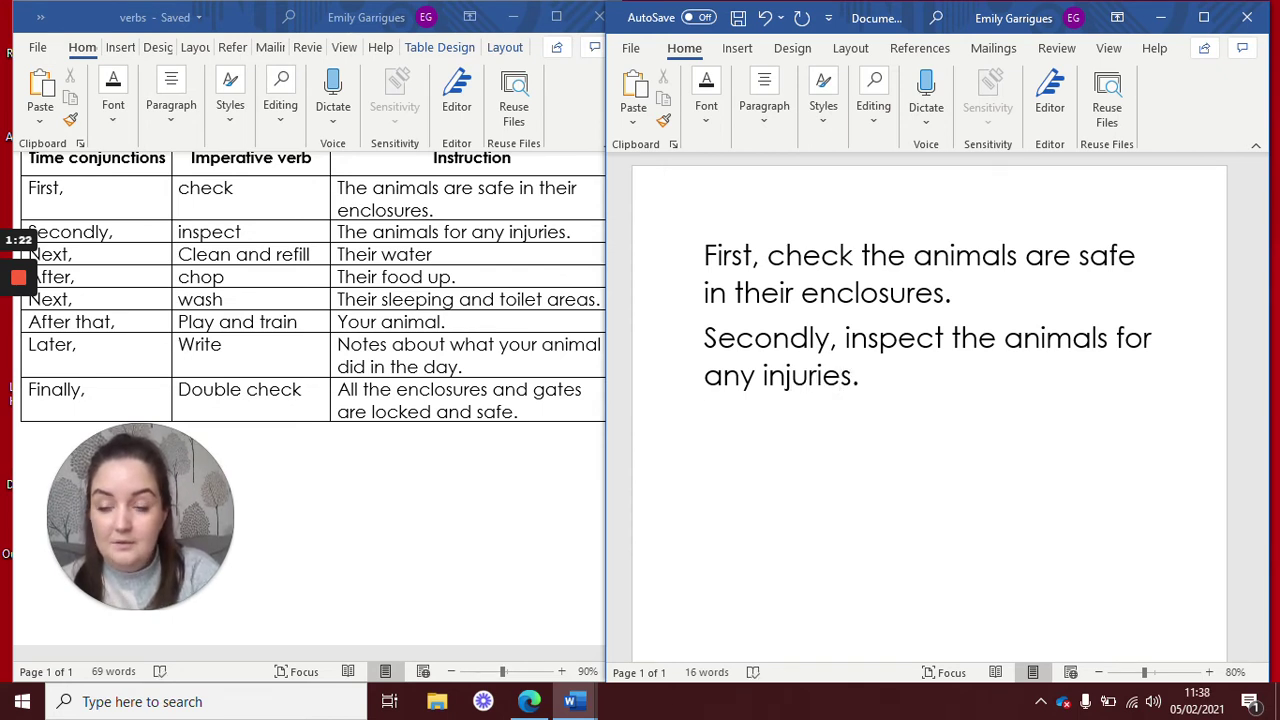
Add the lines 'Next, clean and refill their water.' and 'After, chop their food up.'.
type("Nex")
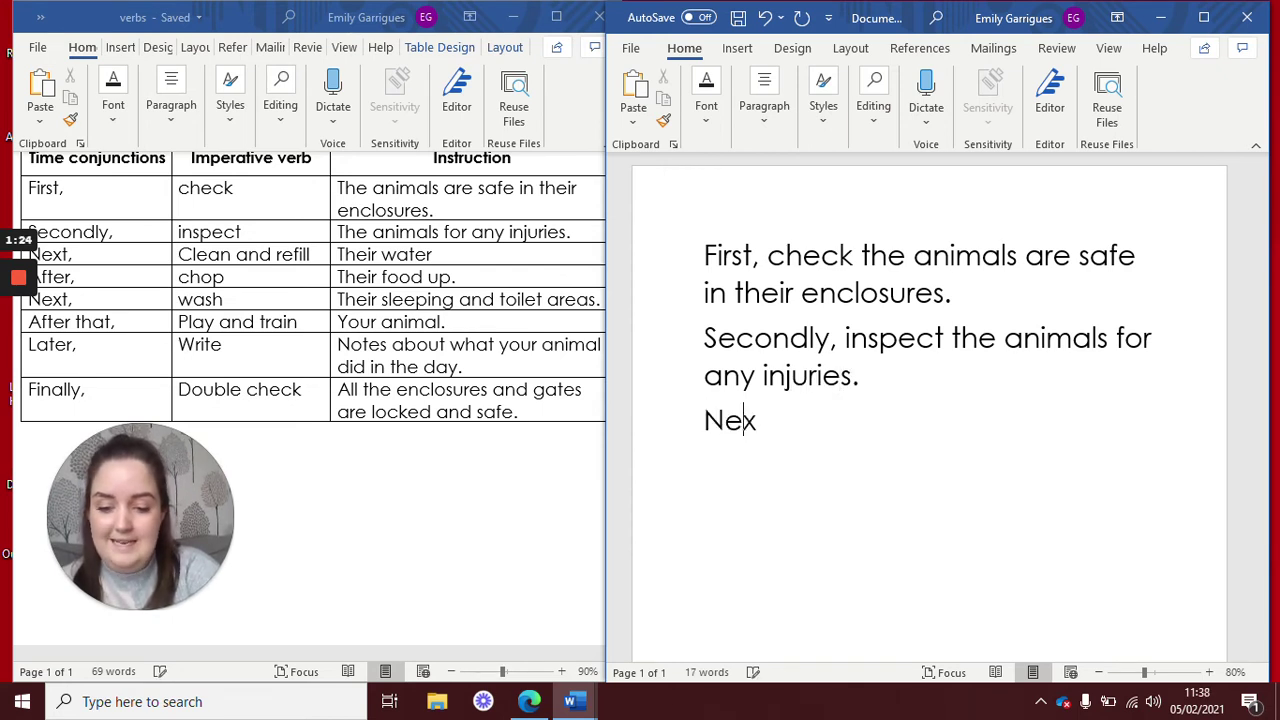
type("t, clean and re")
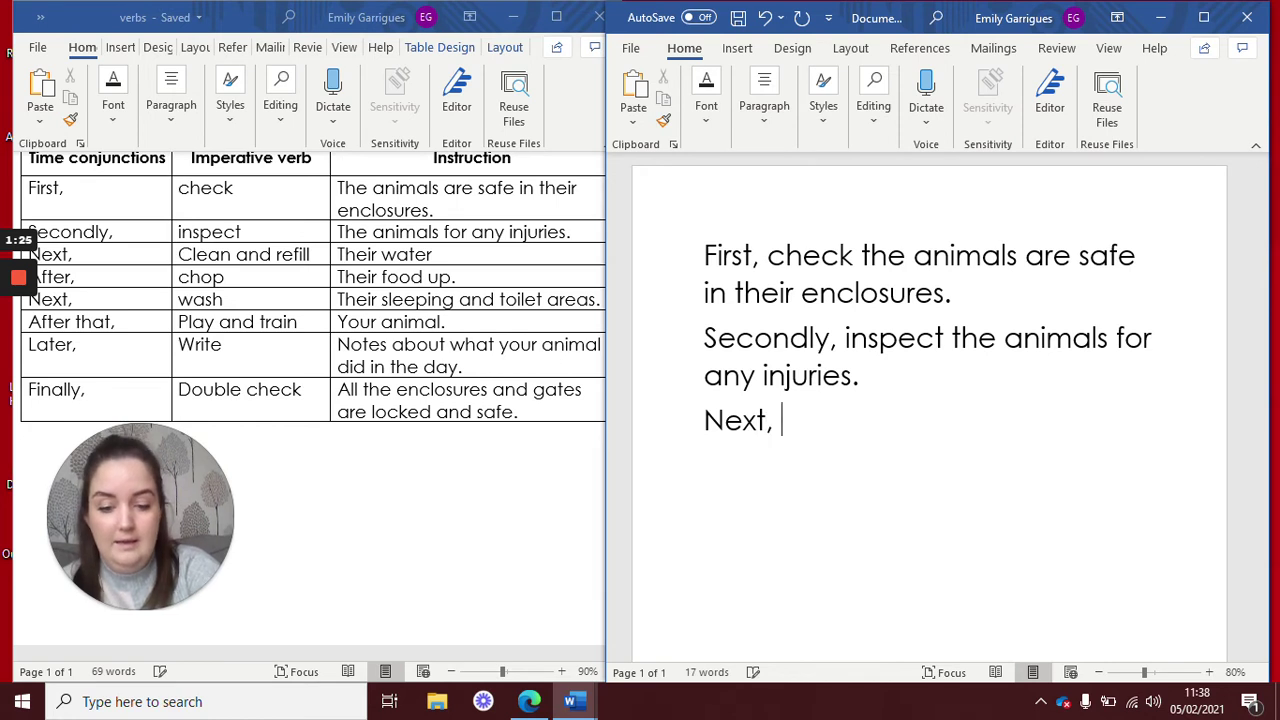
type("fi")
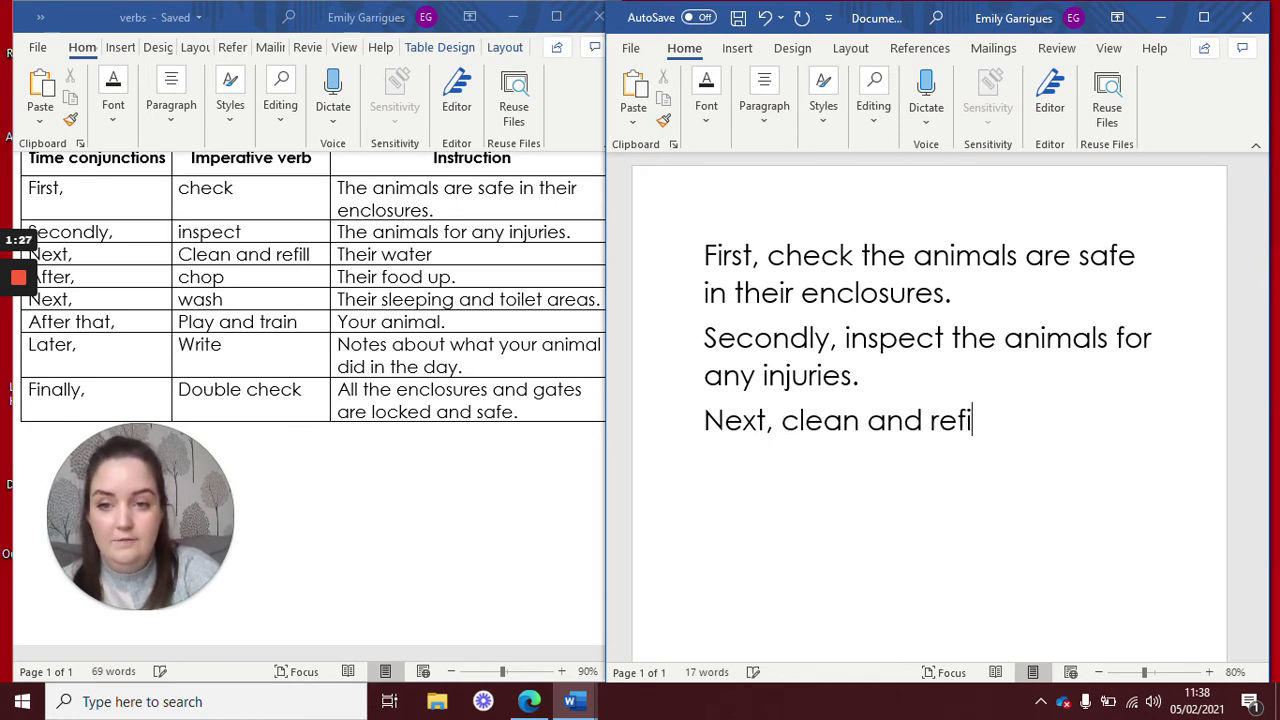
type("ll their water.")
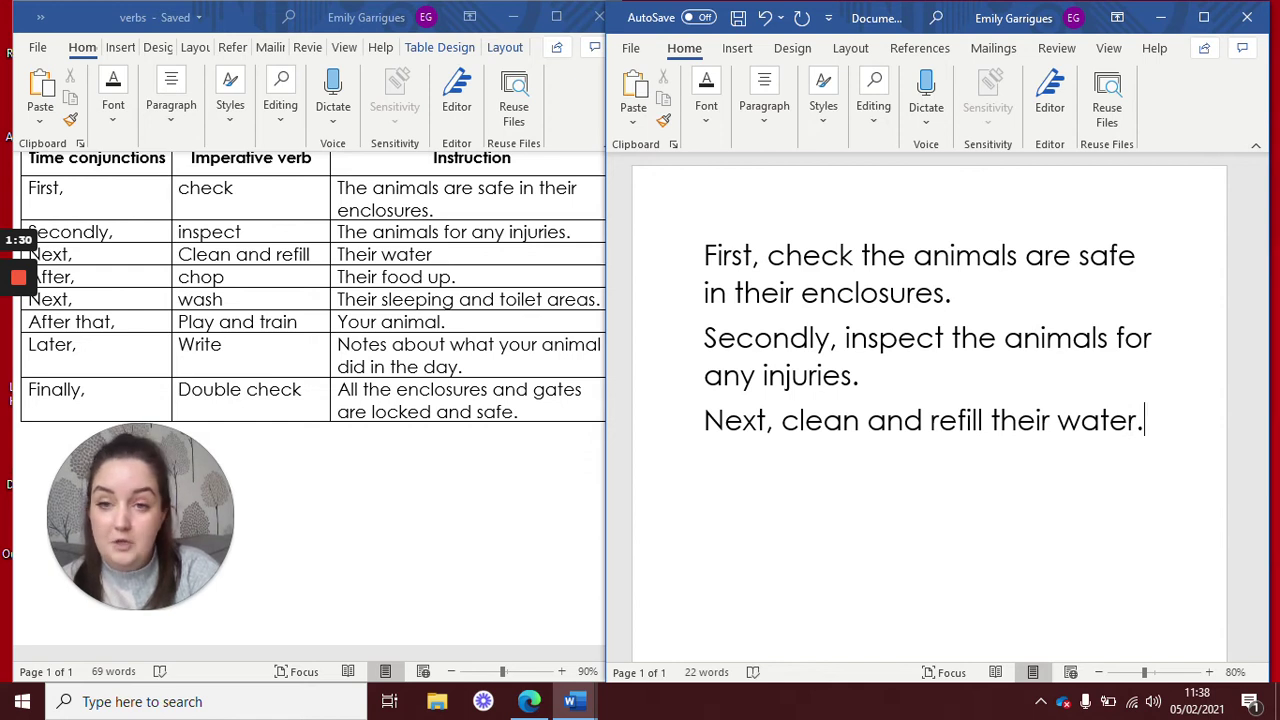
key("Return")
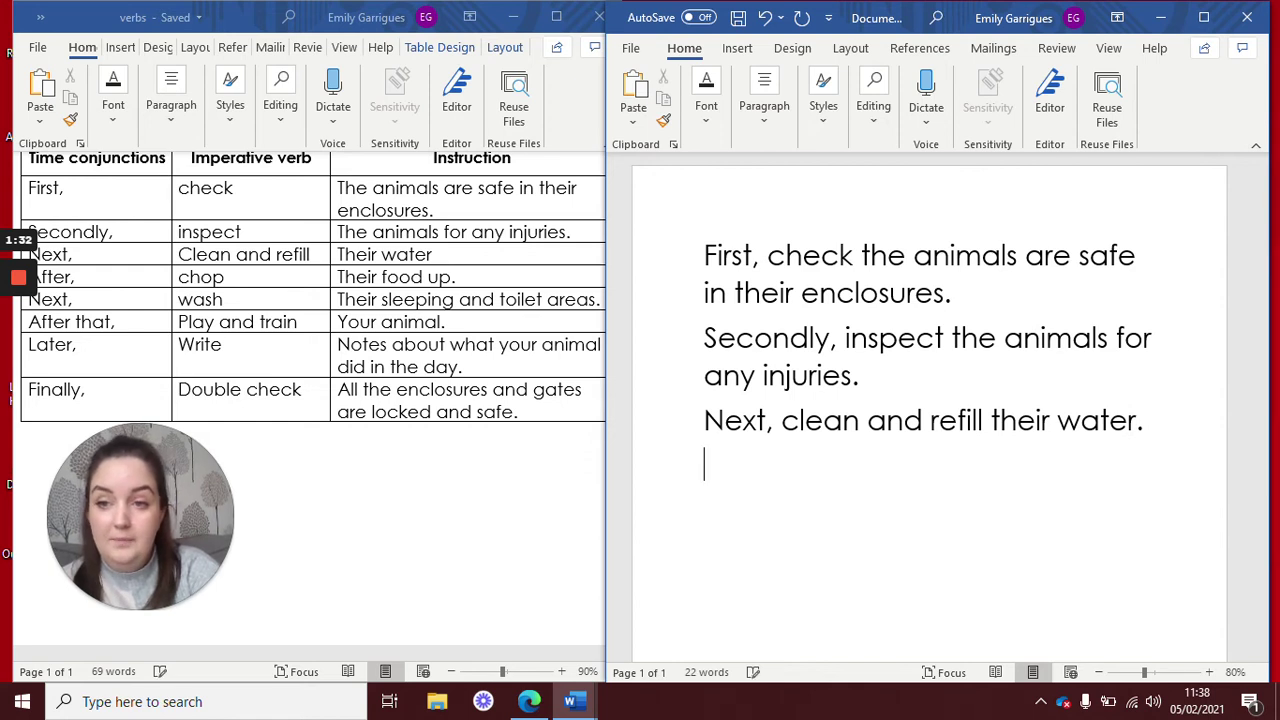
type("af")
key("BackSpace")
key("BackSpace")
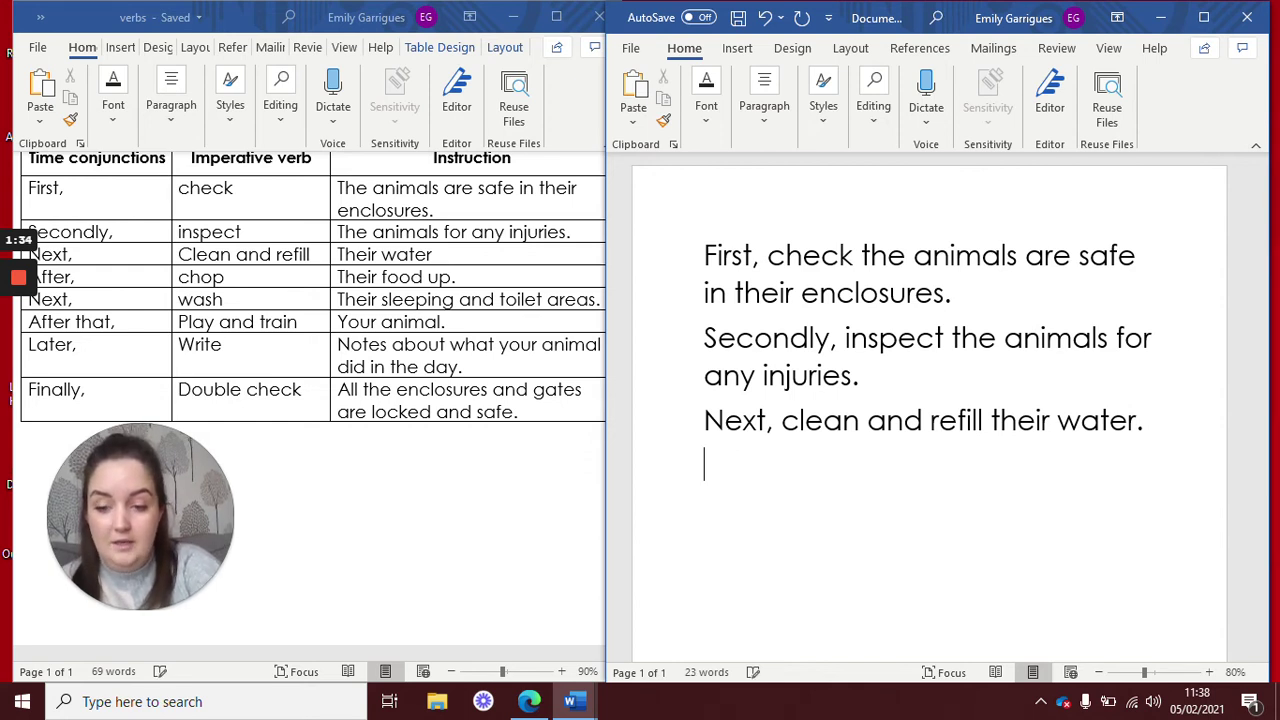
type("After")
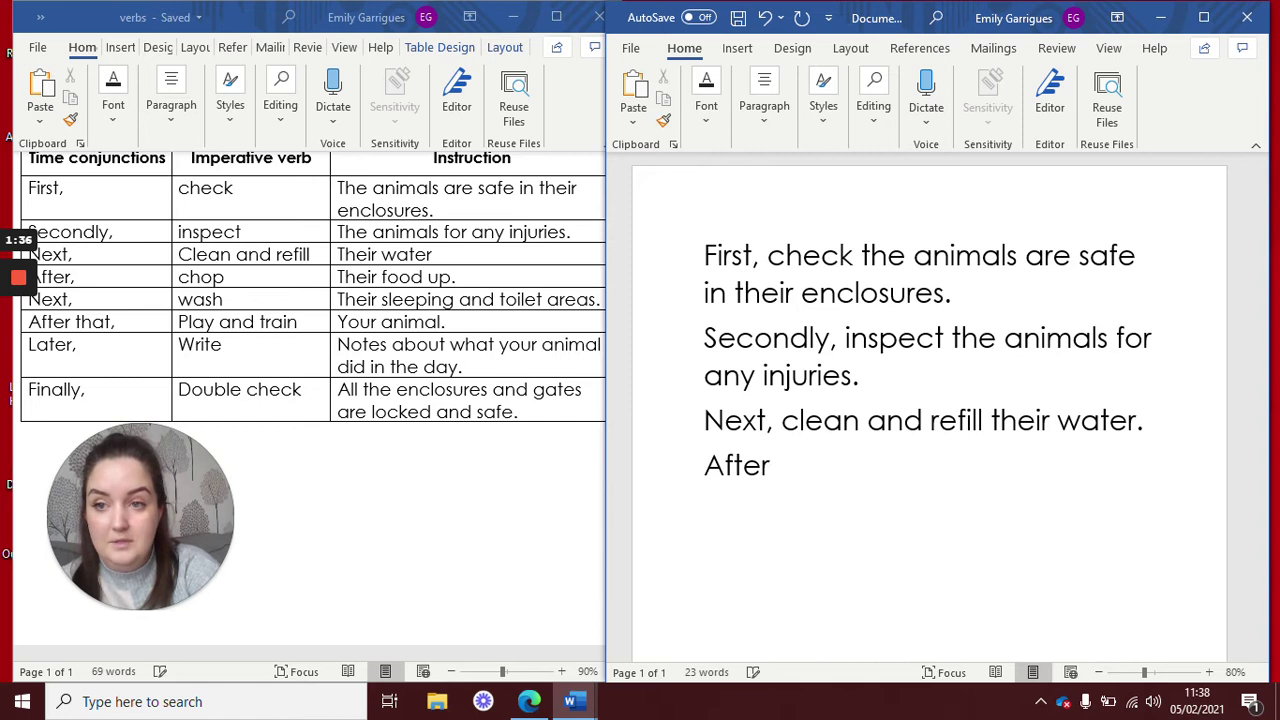
type(", ")
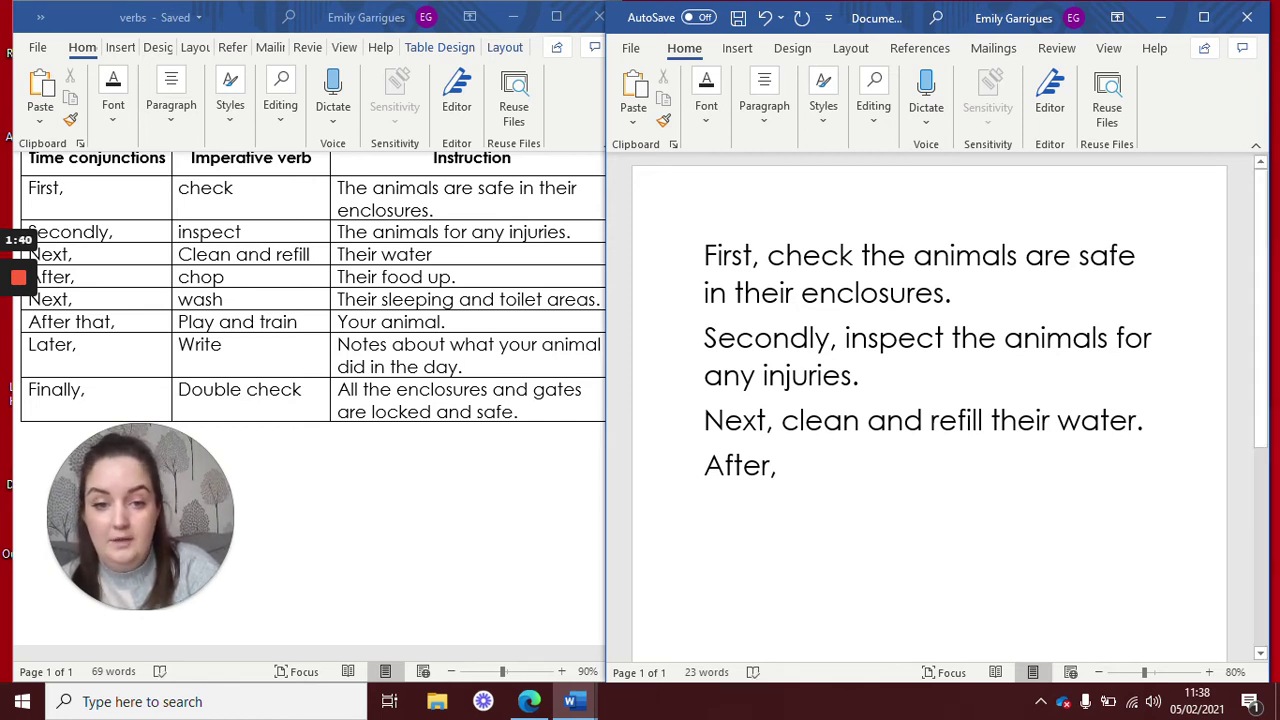
type("chop their ")
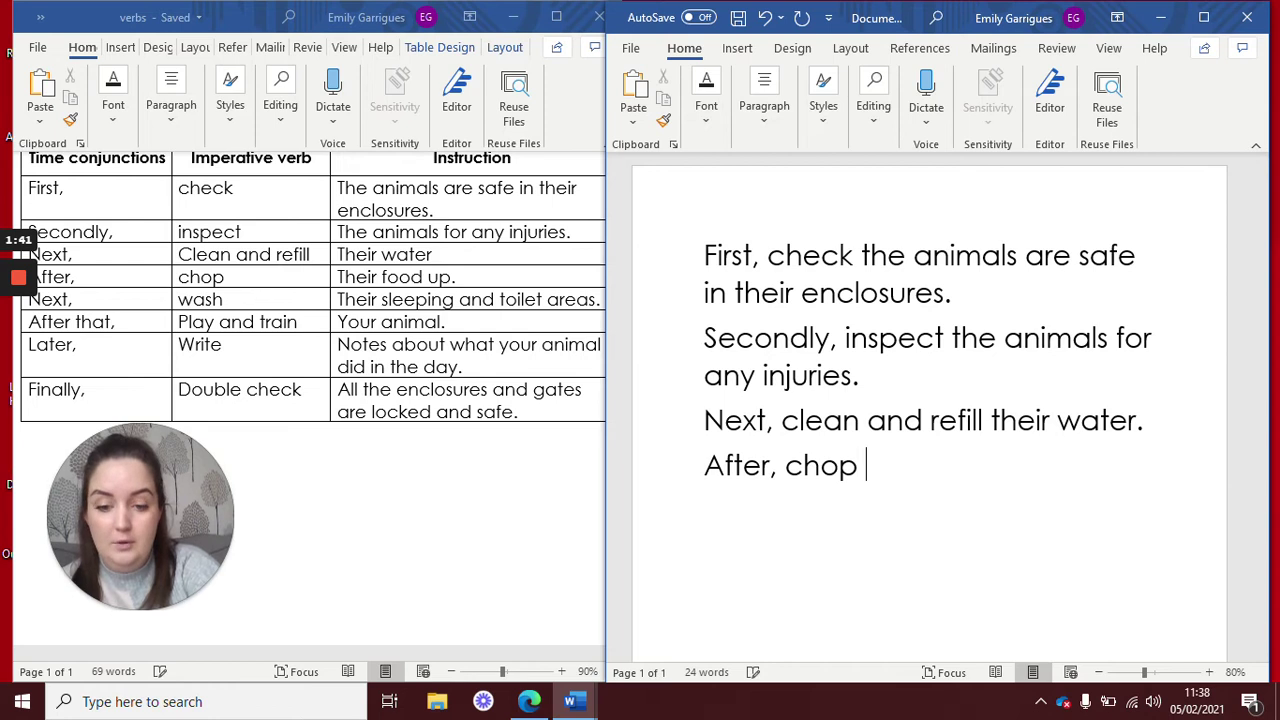
type("food up.")
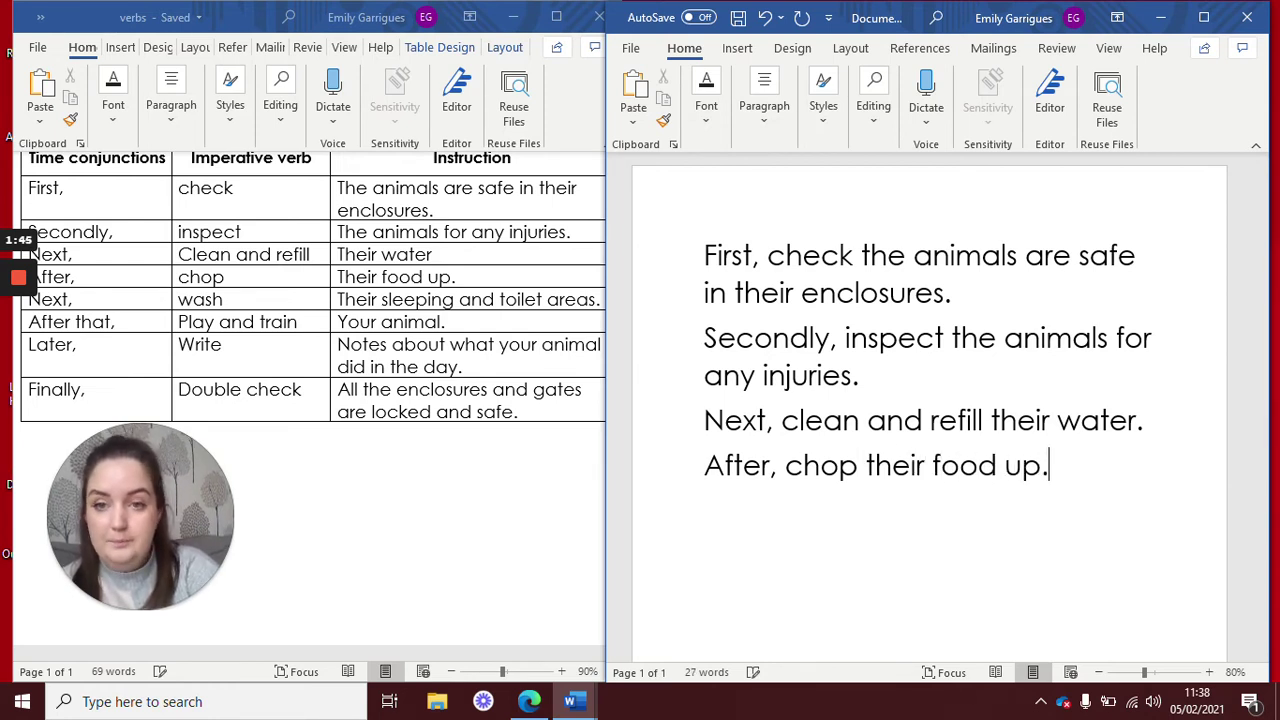
key("Return")
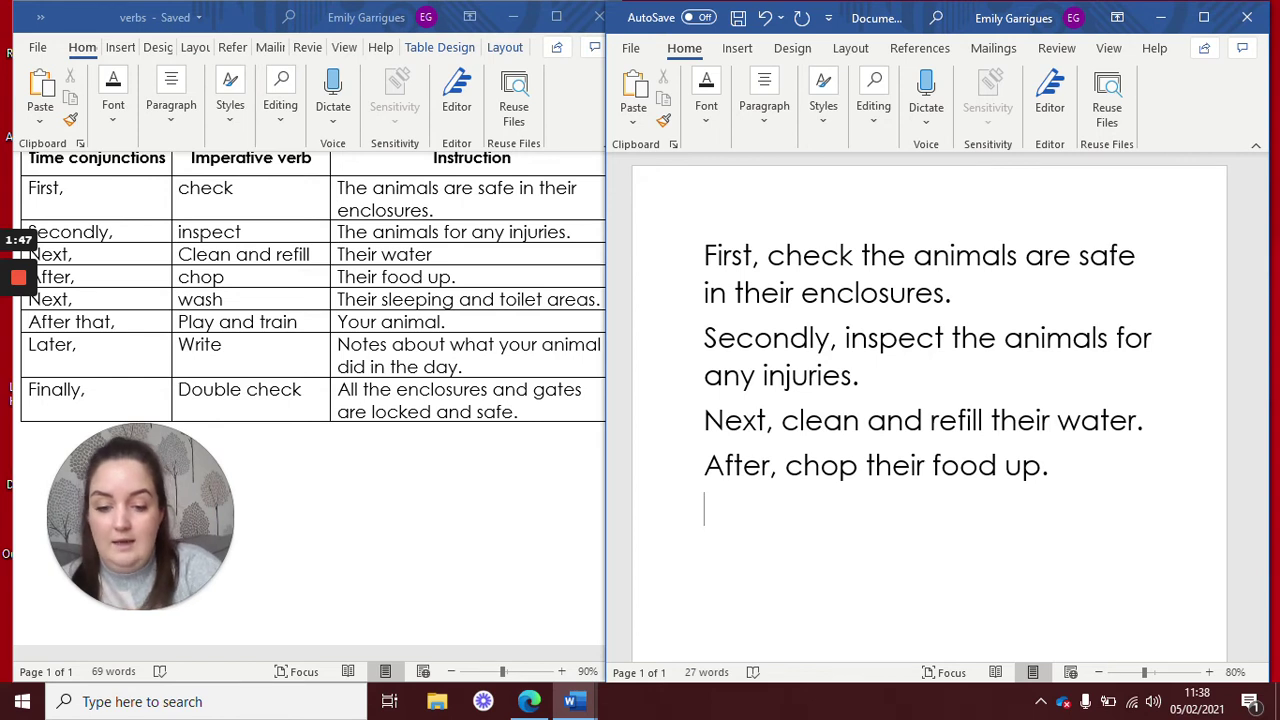
Add 'Next, wash their sleeping and toilet areas.' and 'After that, play and train your animal.', then begin the 'Later' sentence.
type("Next,")
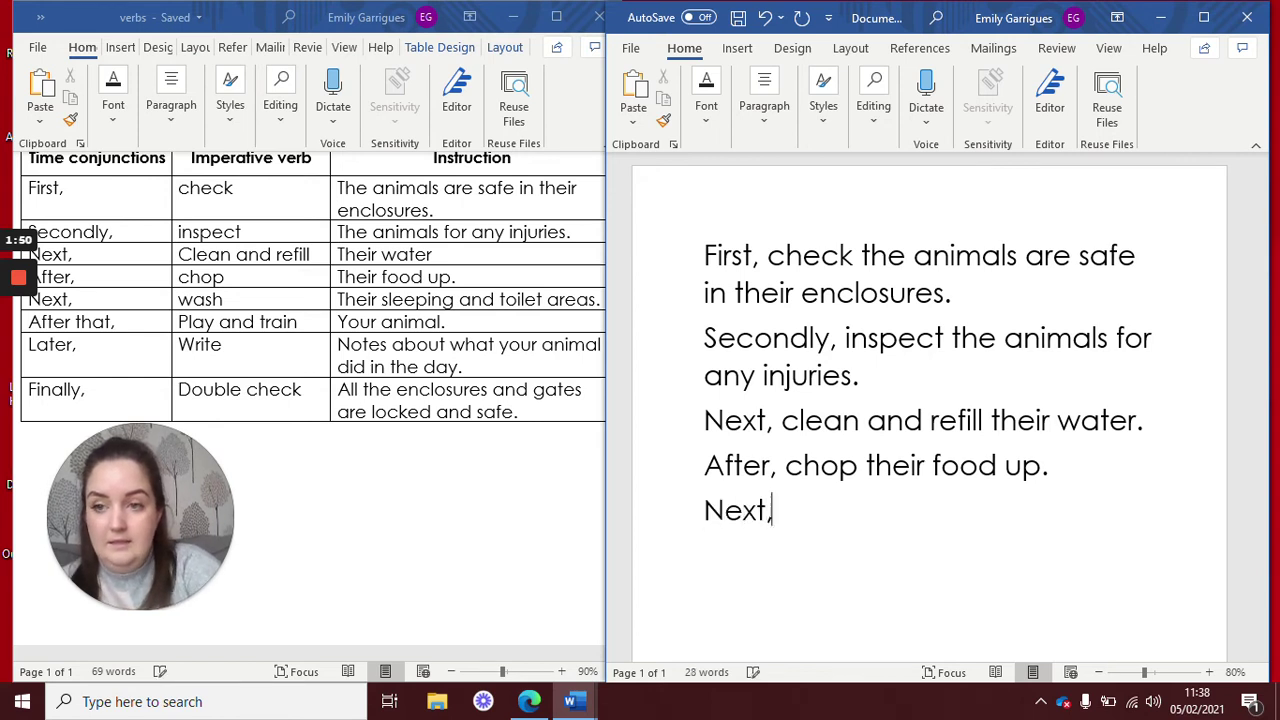
type(" wash")
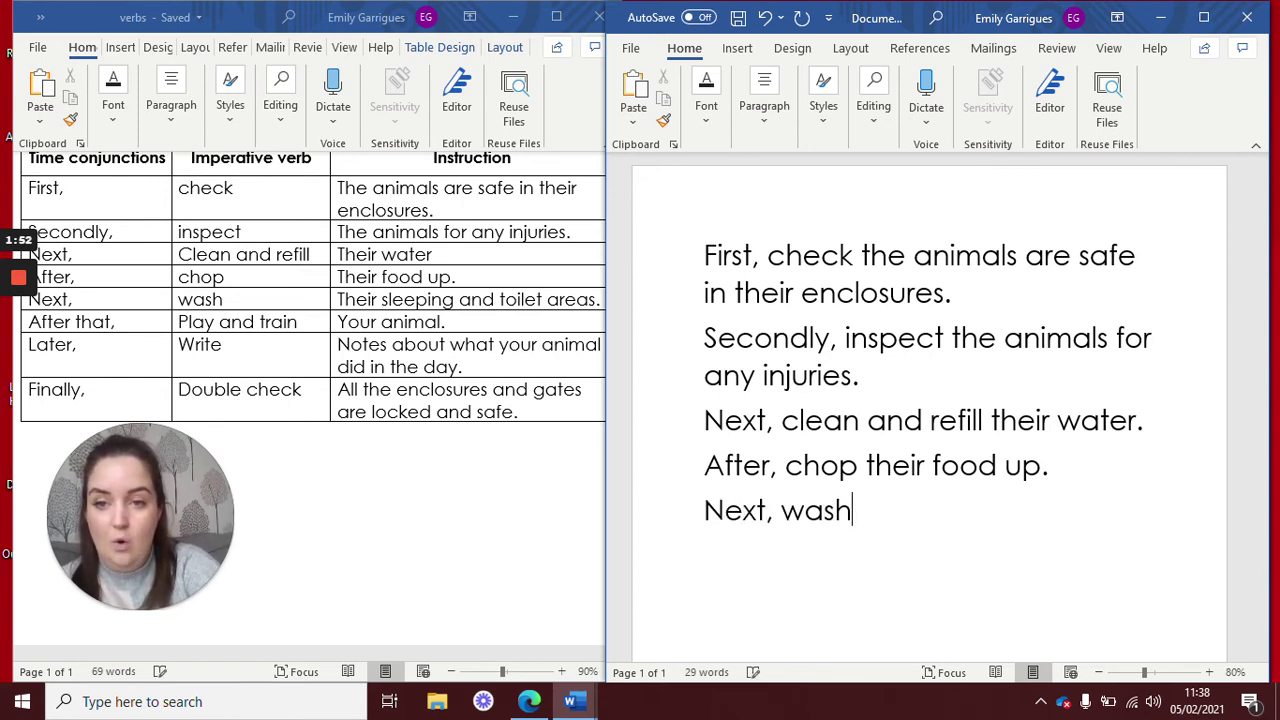
type(" their sleep")
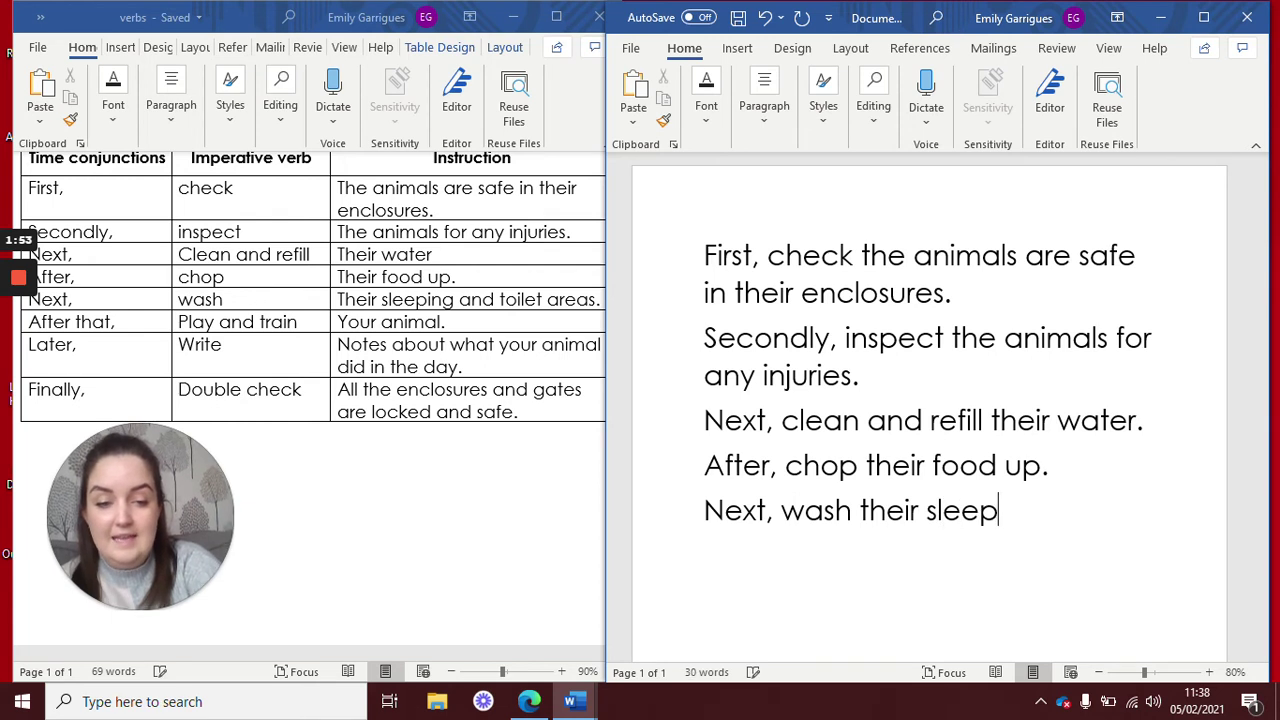
type("ing and toilet areas.")
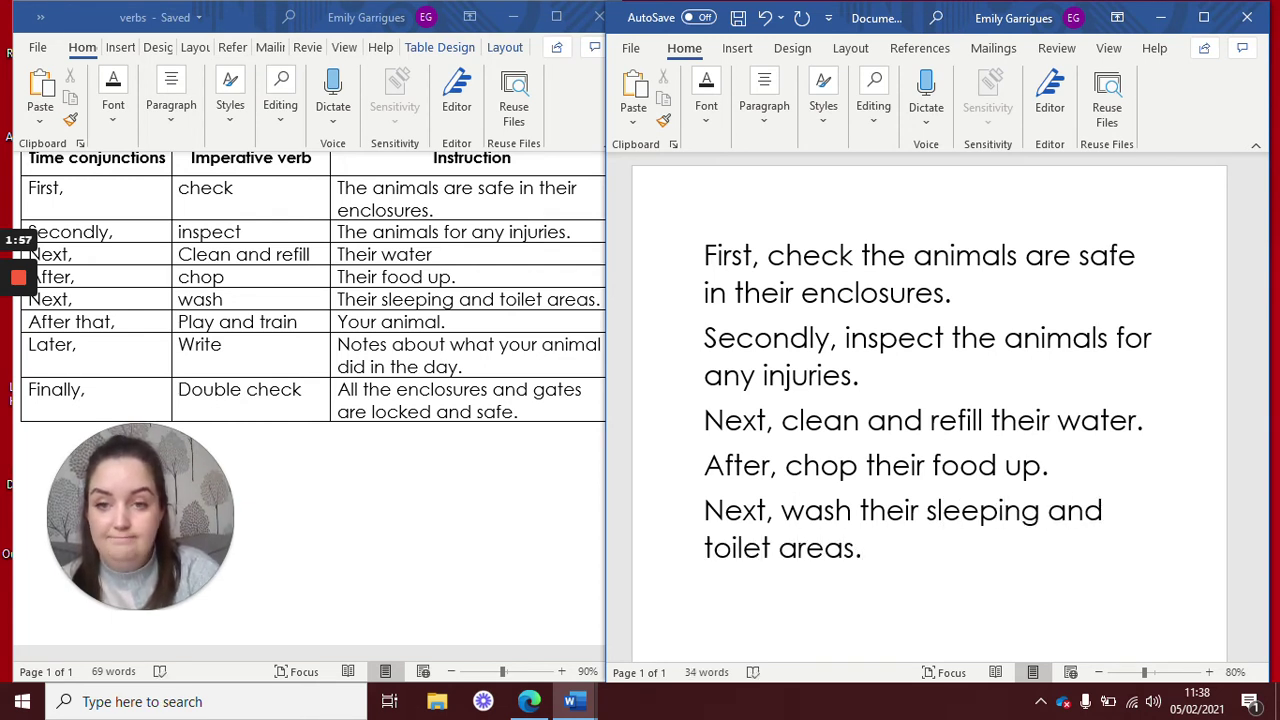
key("Return")
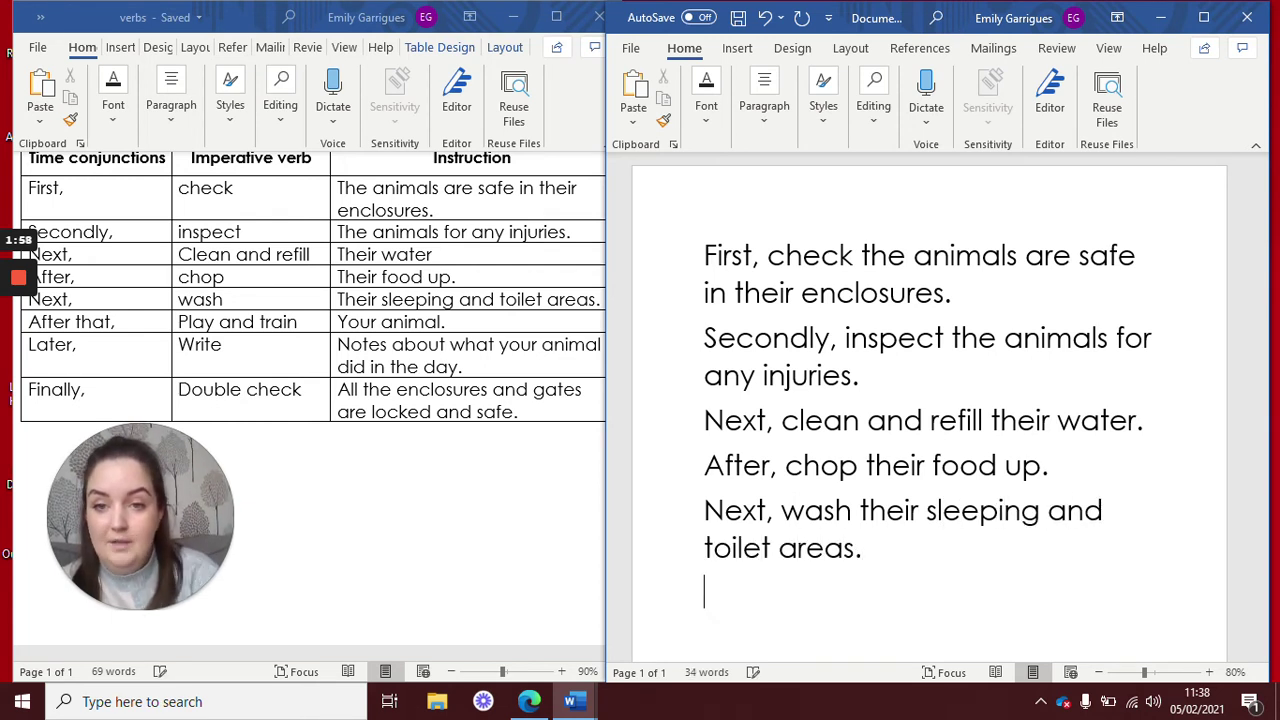
type("Afte")
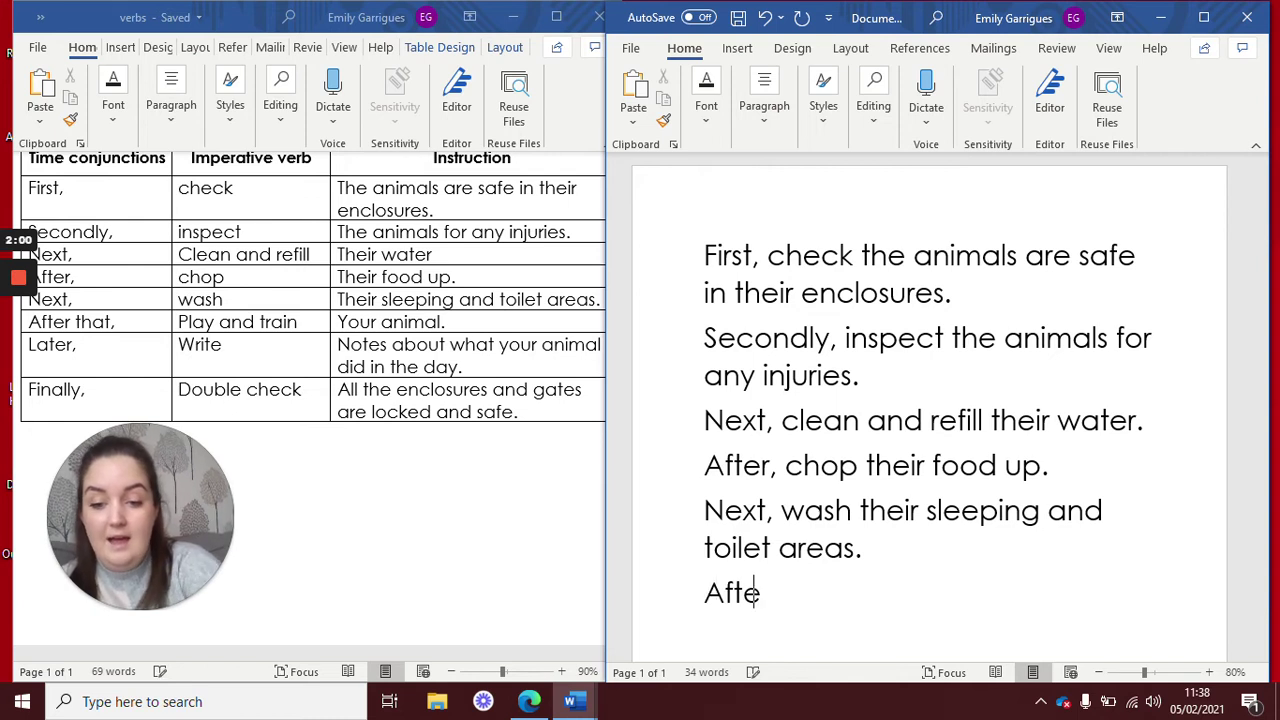
type("r that, play ")
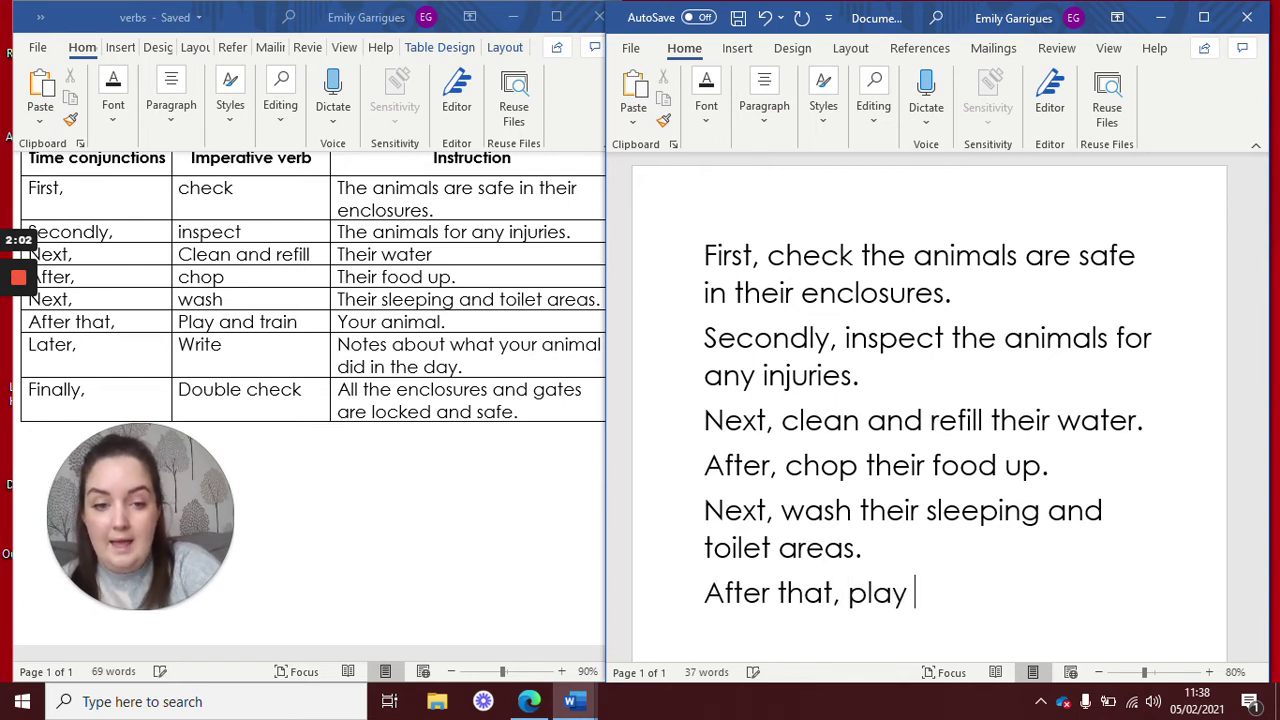
type("and train y")
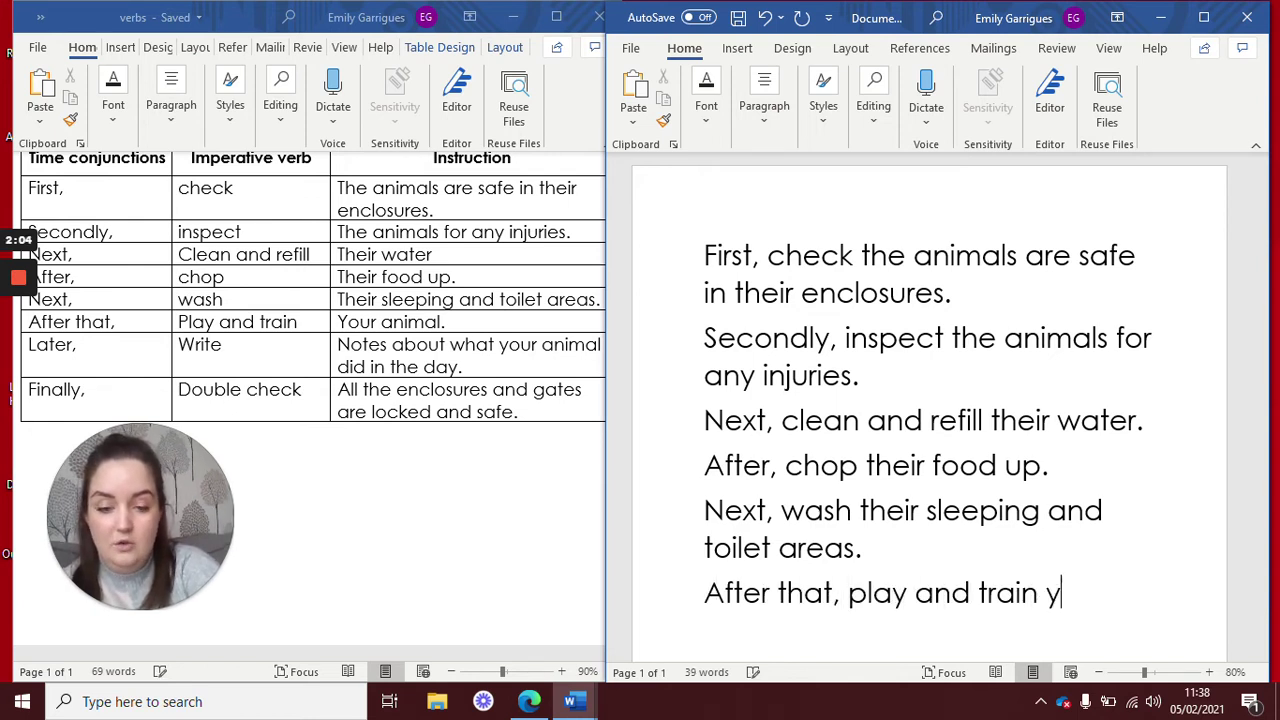
type("our animal.")
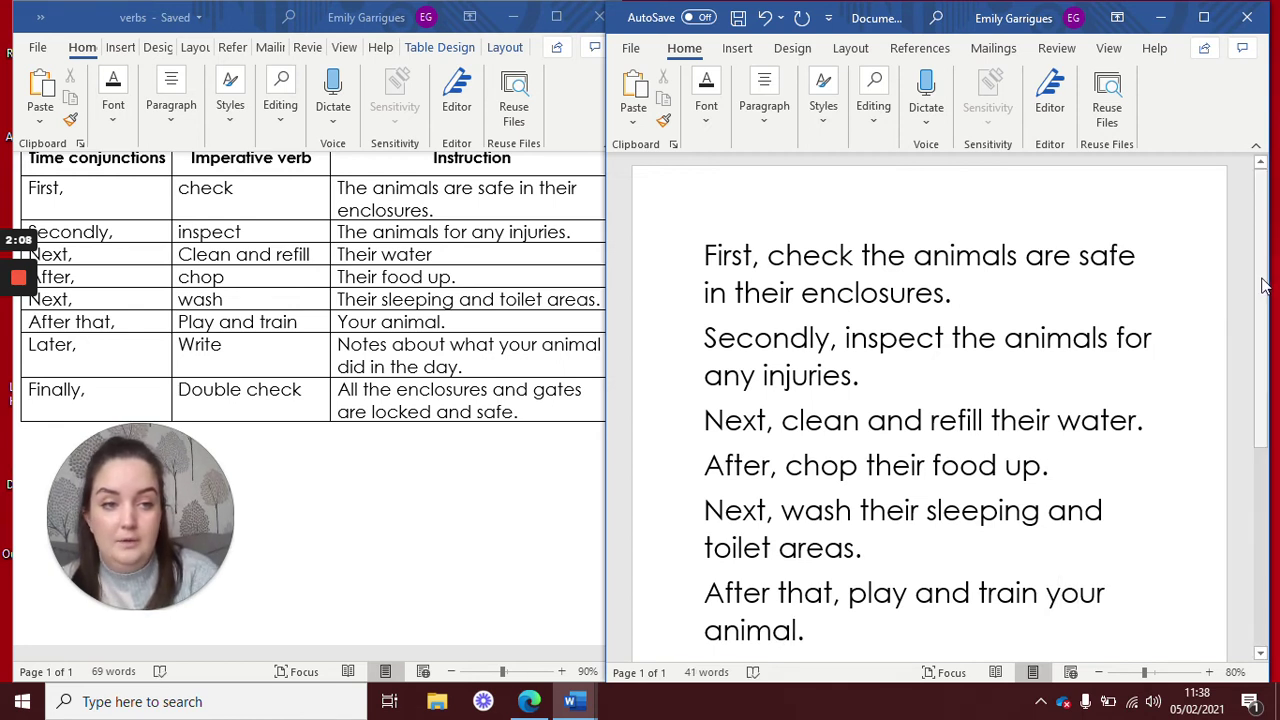
left_click_drag(1263, 283, 1263, 337)
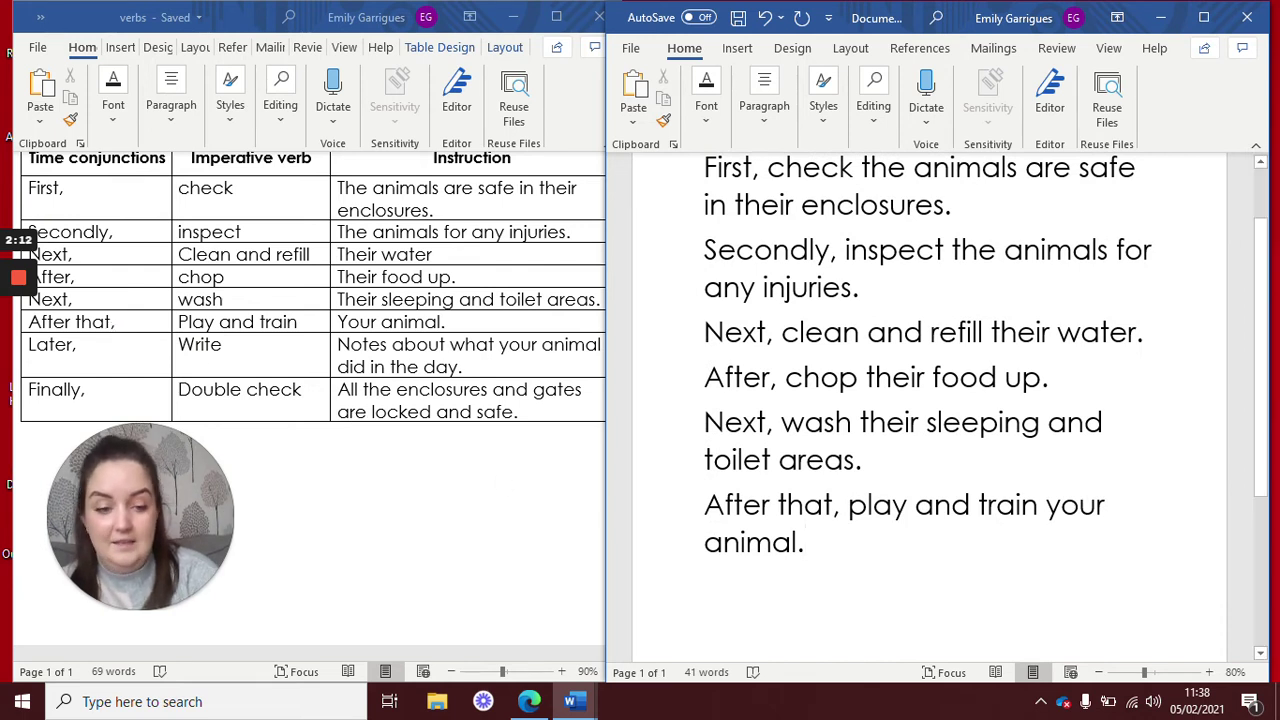
key("Return")
type("Later, wr")
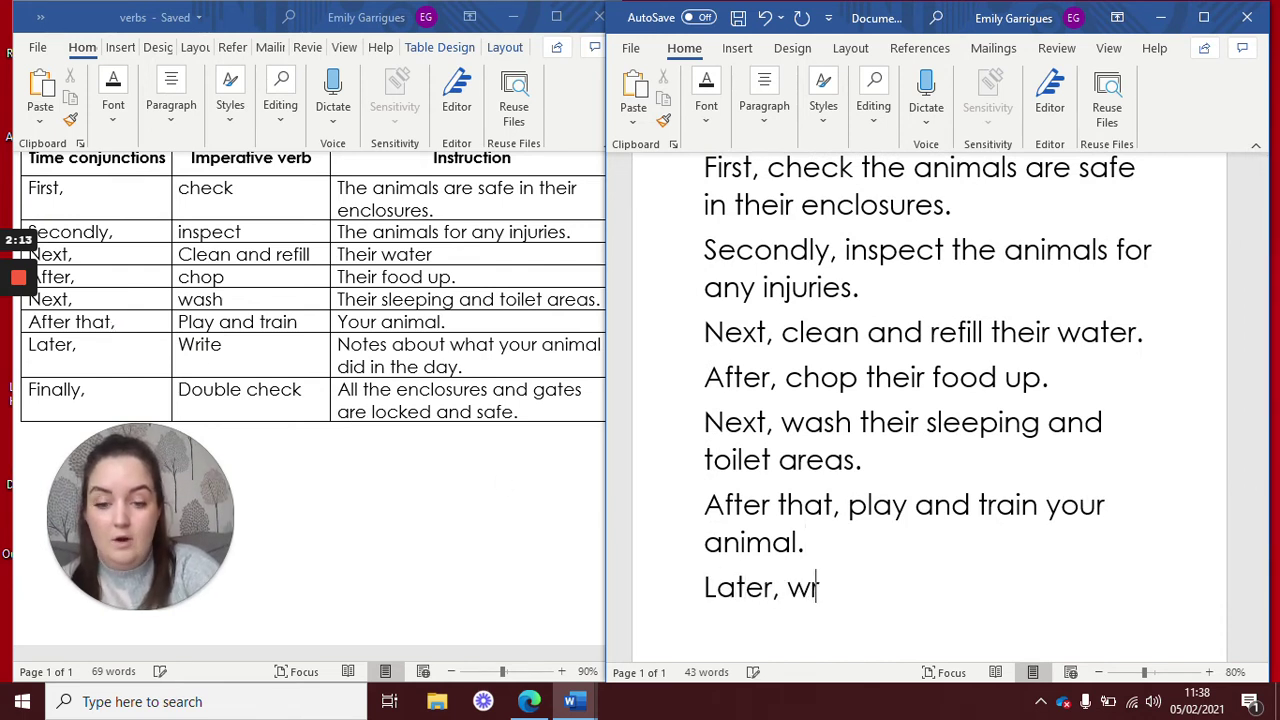
type("ite notes about")
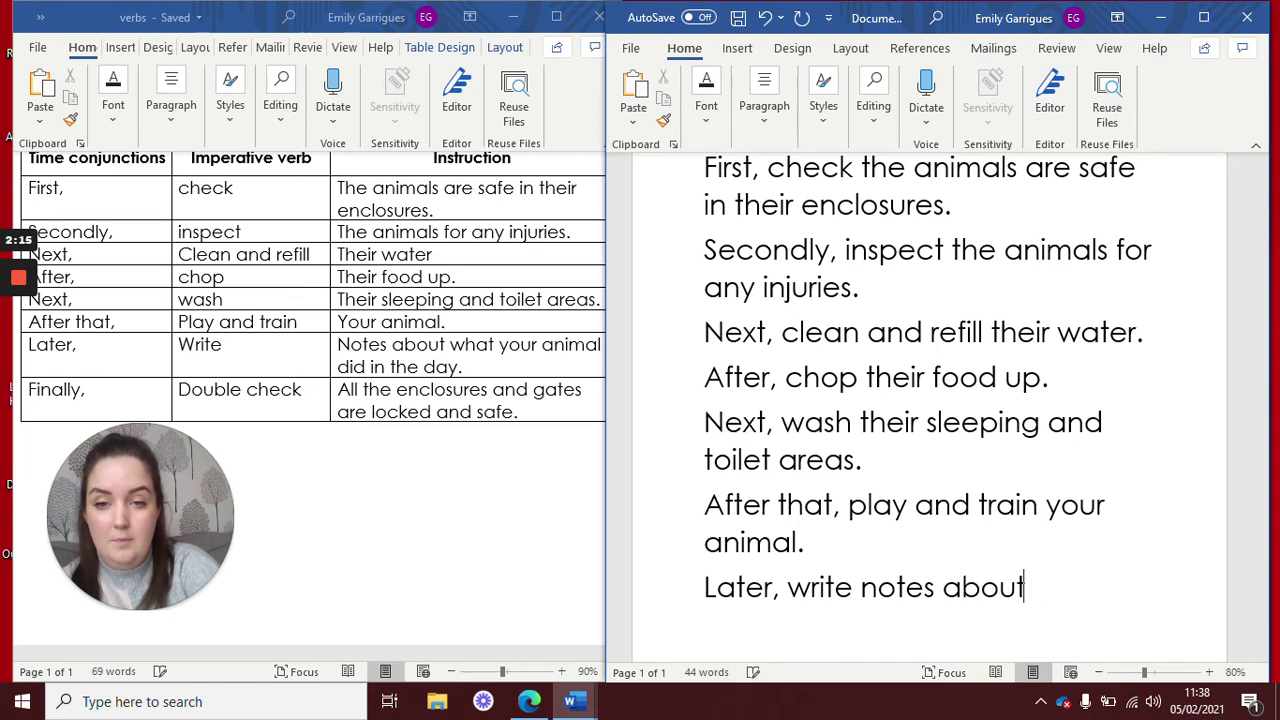
type(" what your anim")
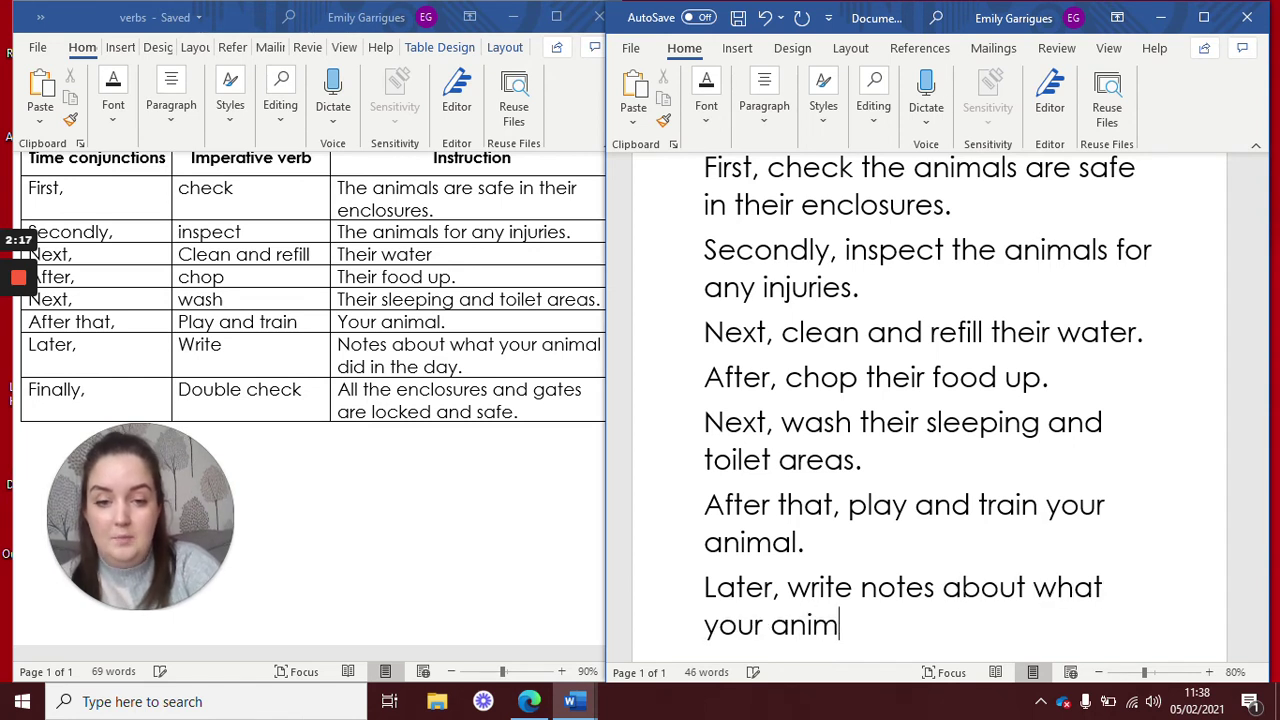
Complete 'Later, write notes about what your animal did in the day.' and add 'Finally, double check all the enclosures and gates are locked and safe.'.
key("BackSpace")
type("mal ")
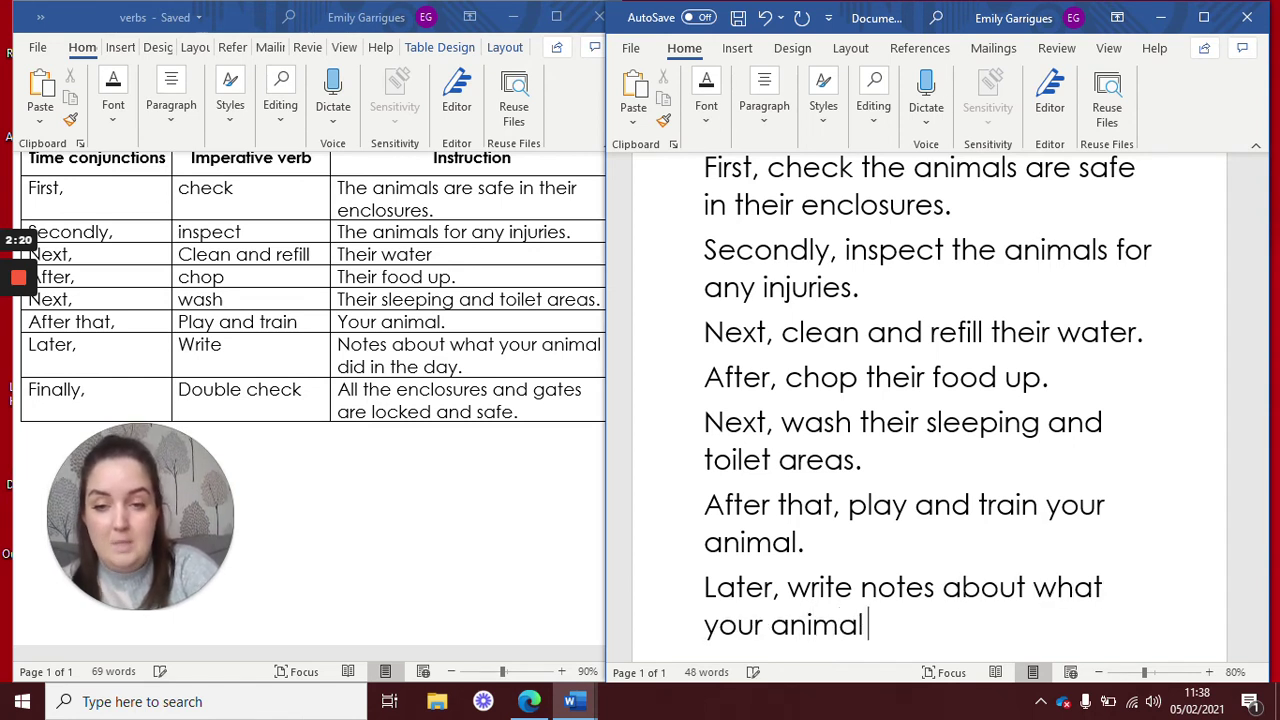
type("did i")
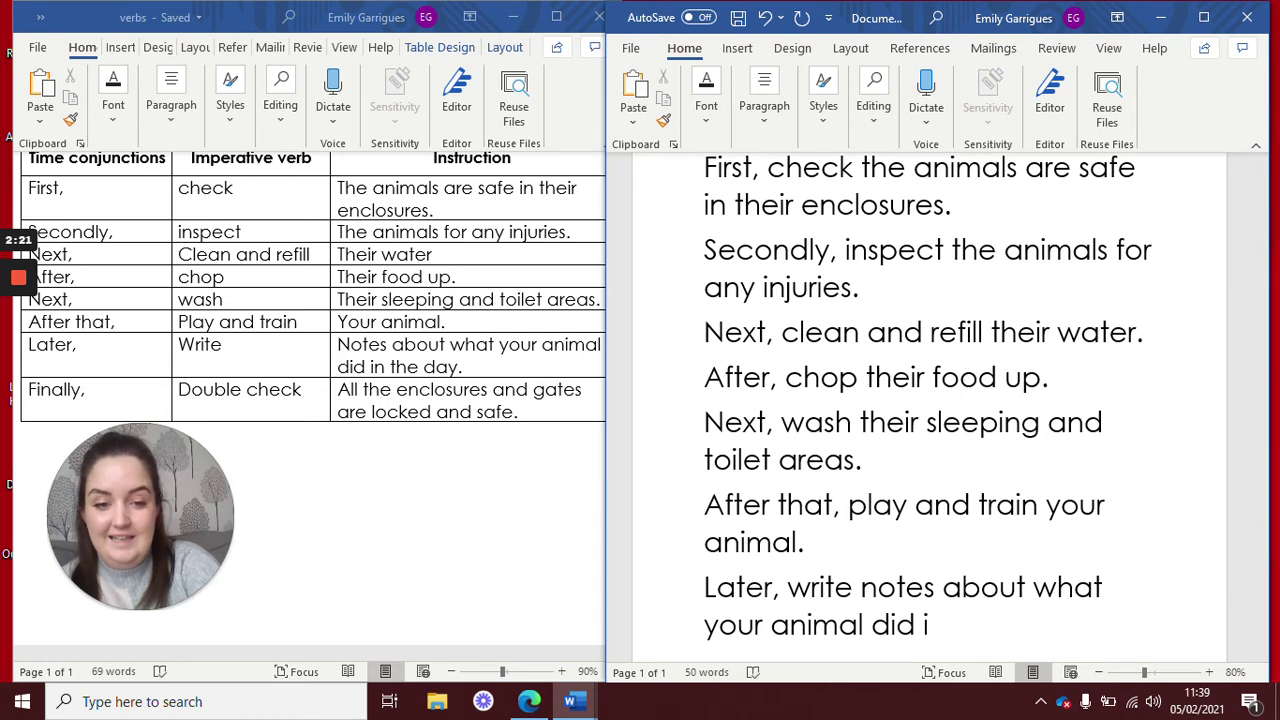
type("n the day.")
key("Return")
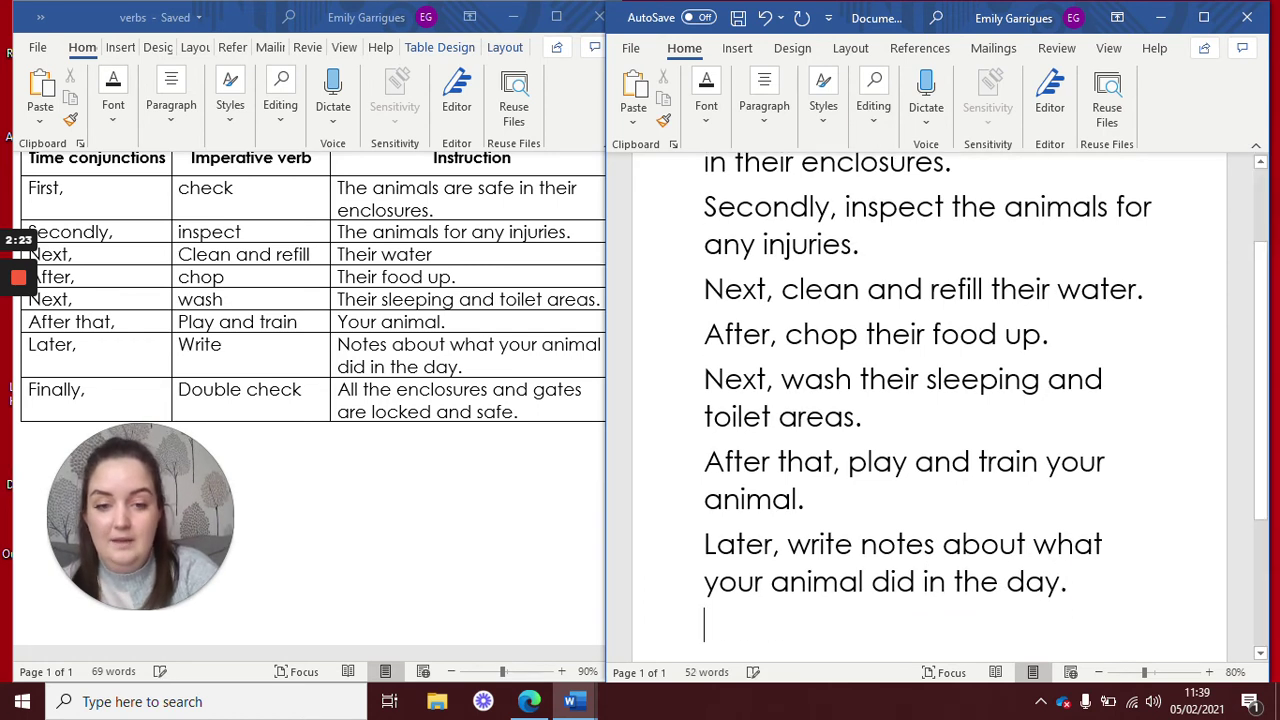
type("Finally,")
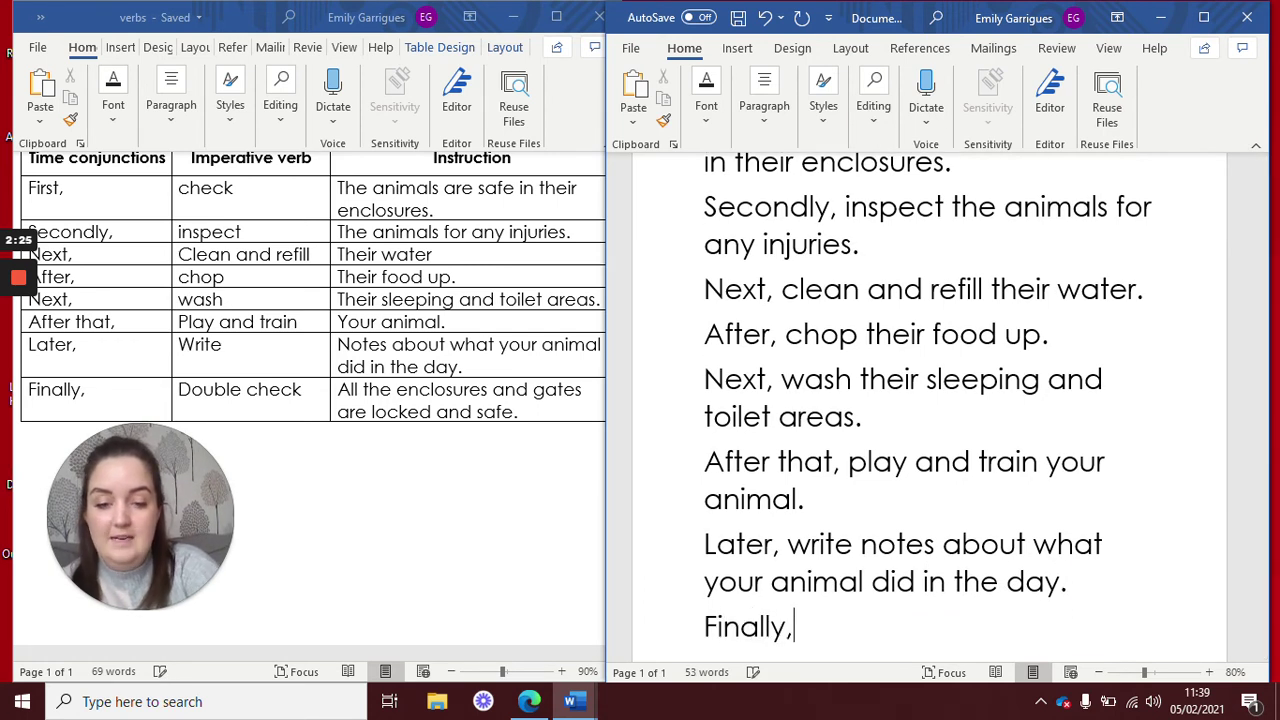
type(" double c")
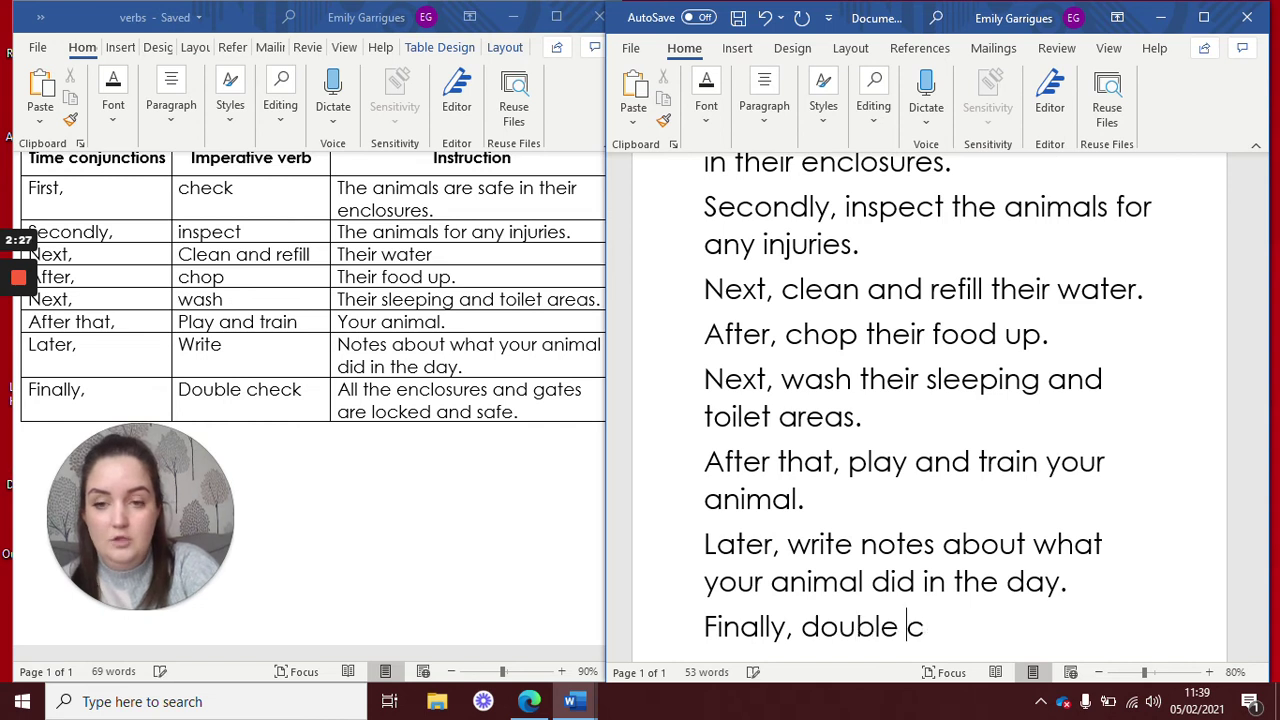
type("heck all the ")
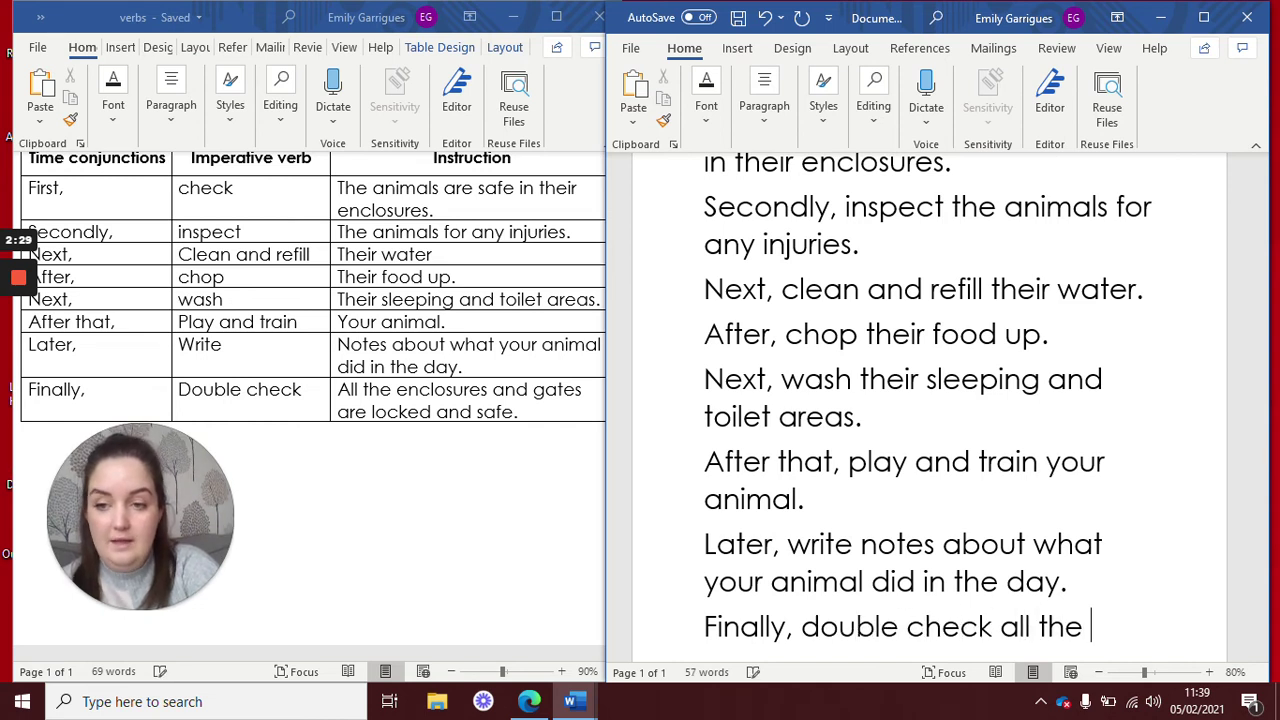
type("enclos")
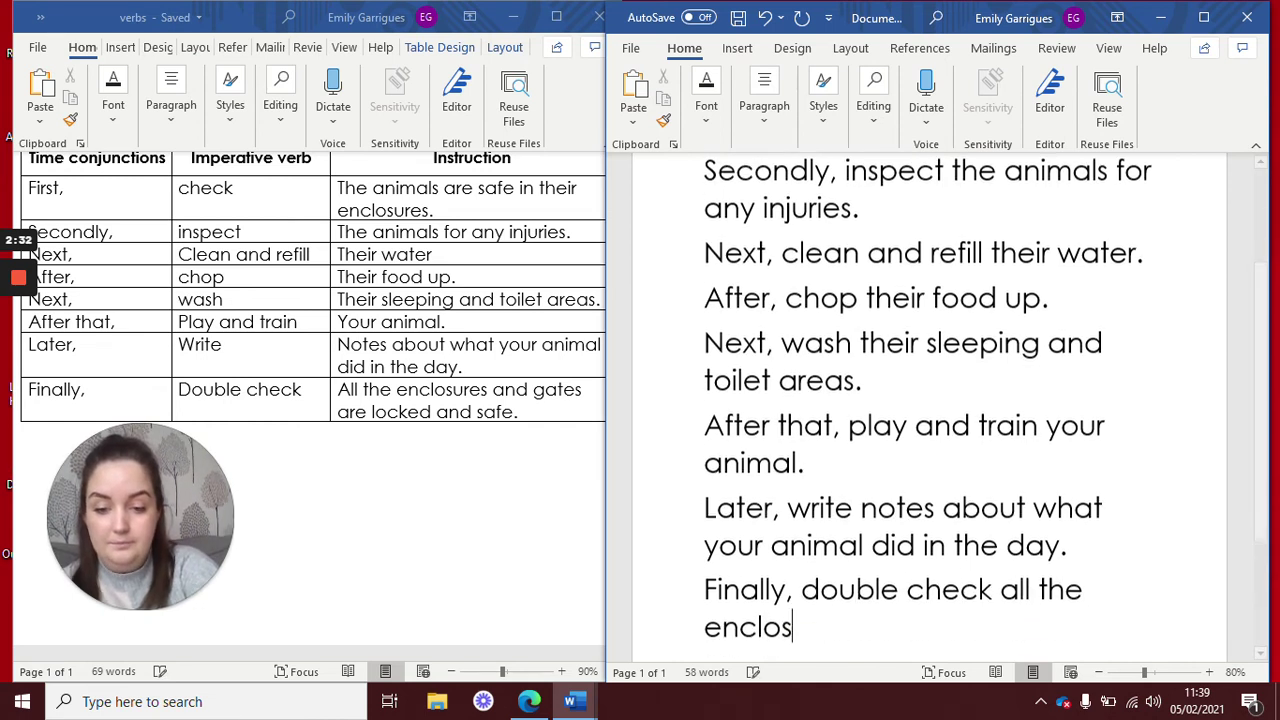
type("ures and gates a")
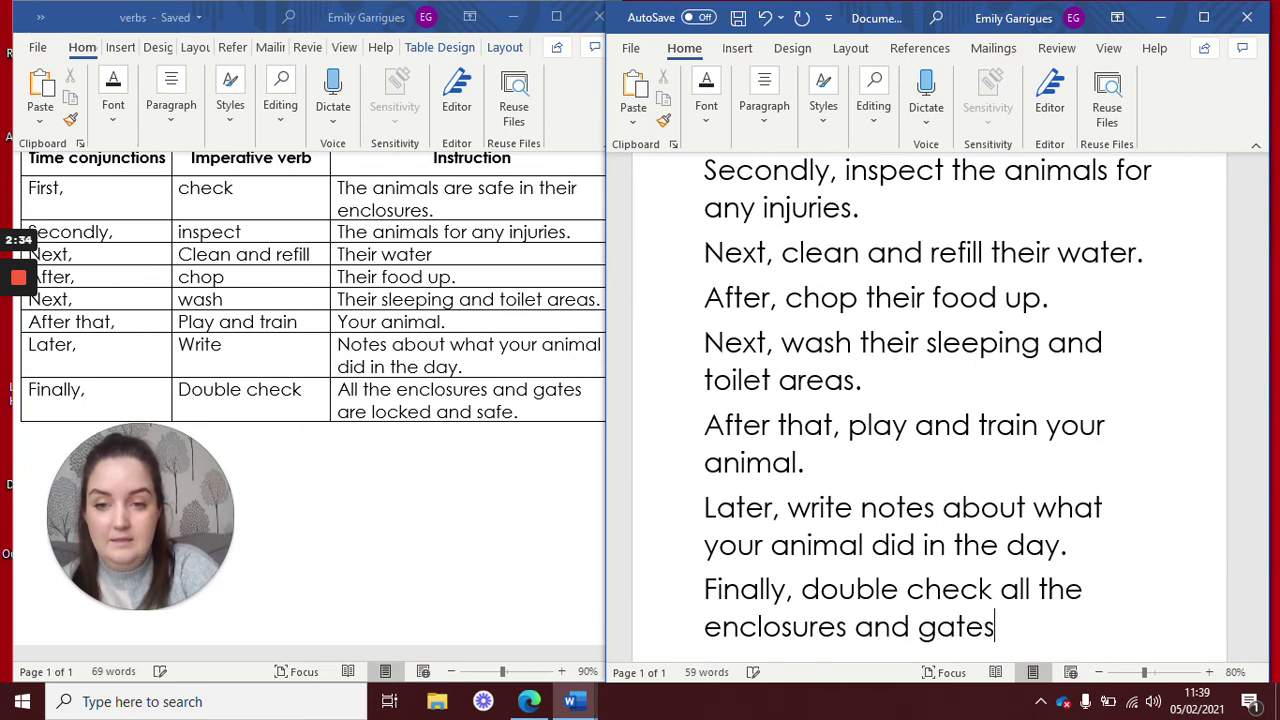
key("BackSpace")
type("are locke")
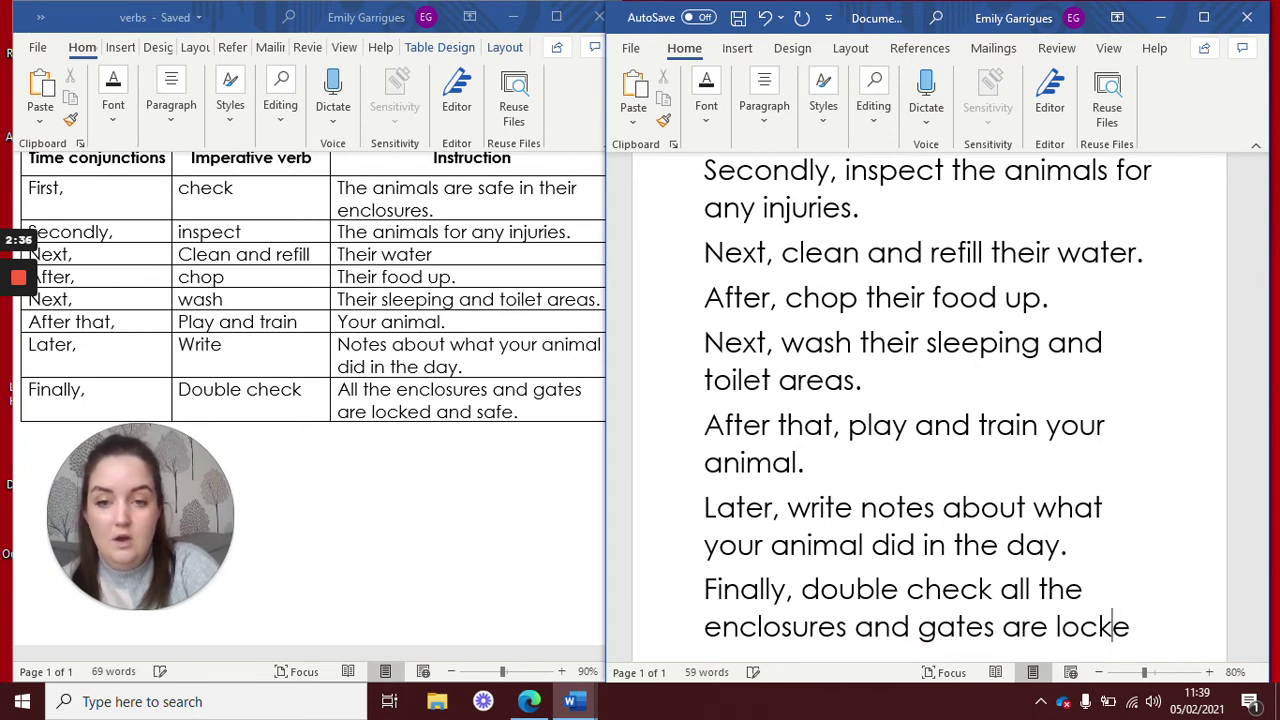
type("d and safe.")
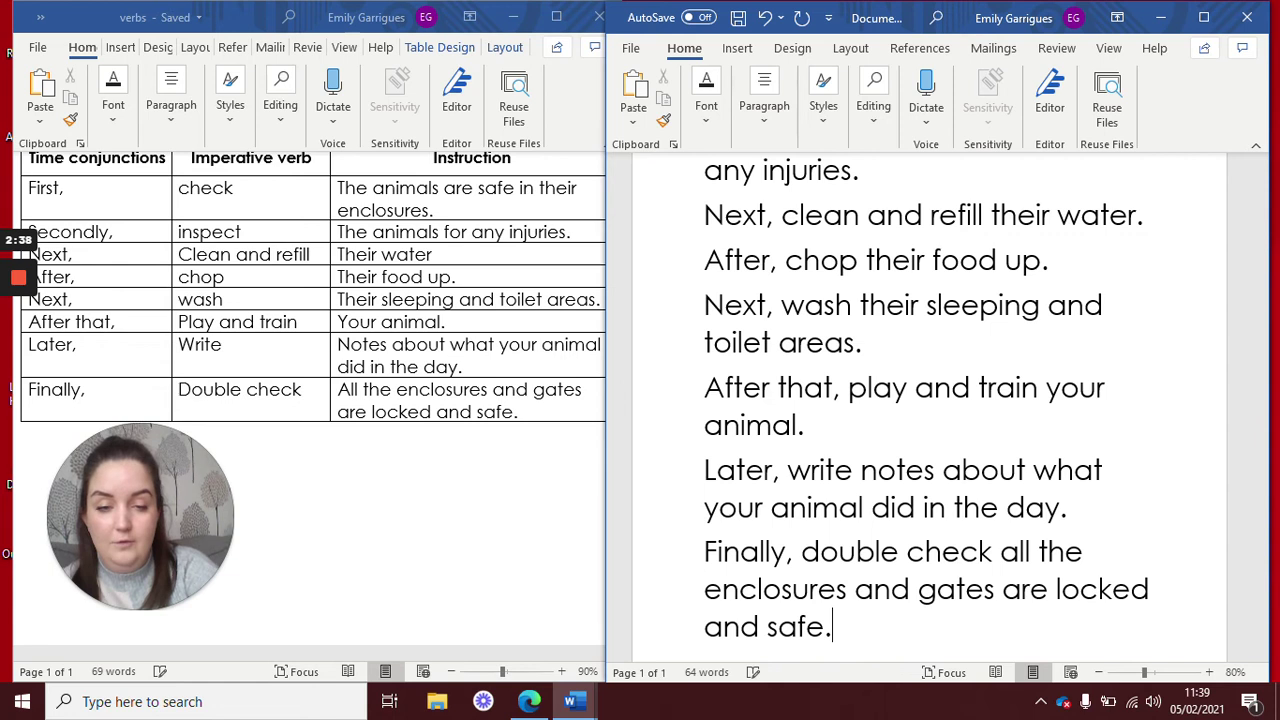
Maximize the Word window and zoom out from 80% to 60%.
left_click(1206, 20)
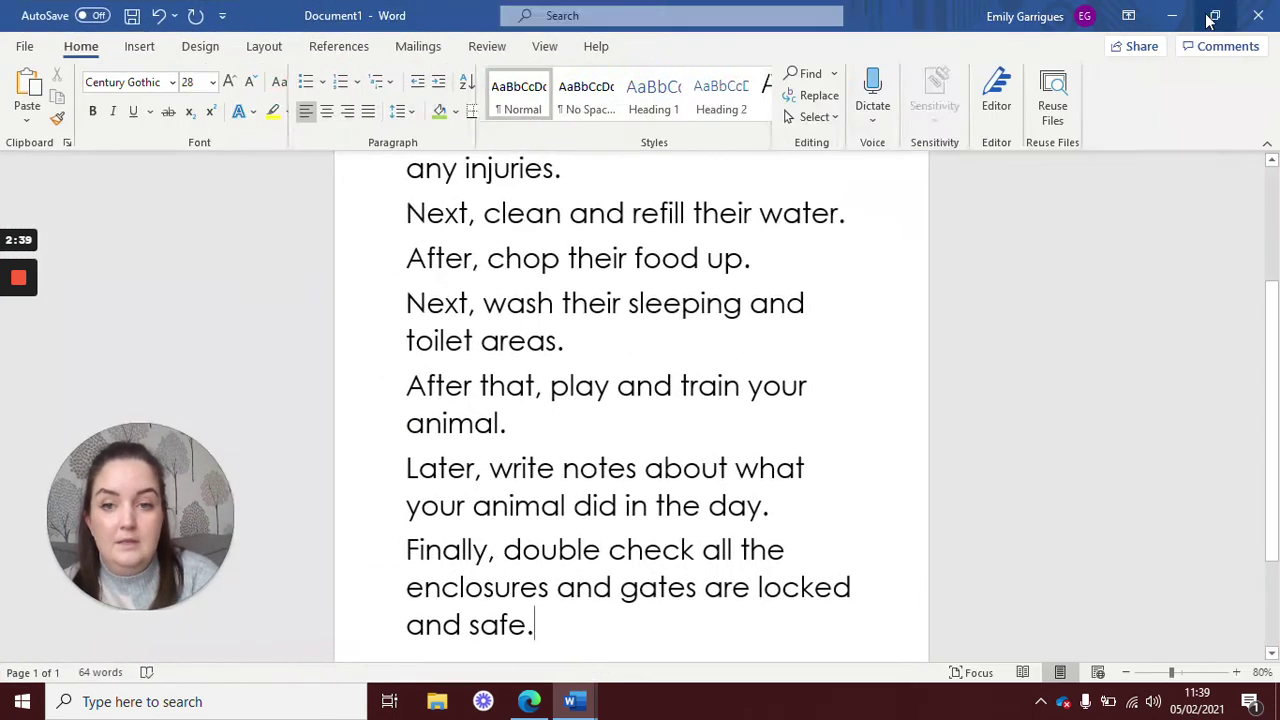
left_click(1127, 673)
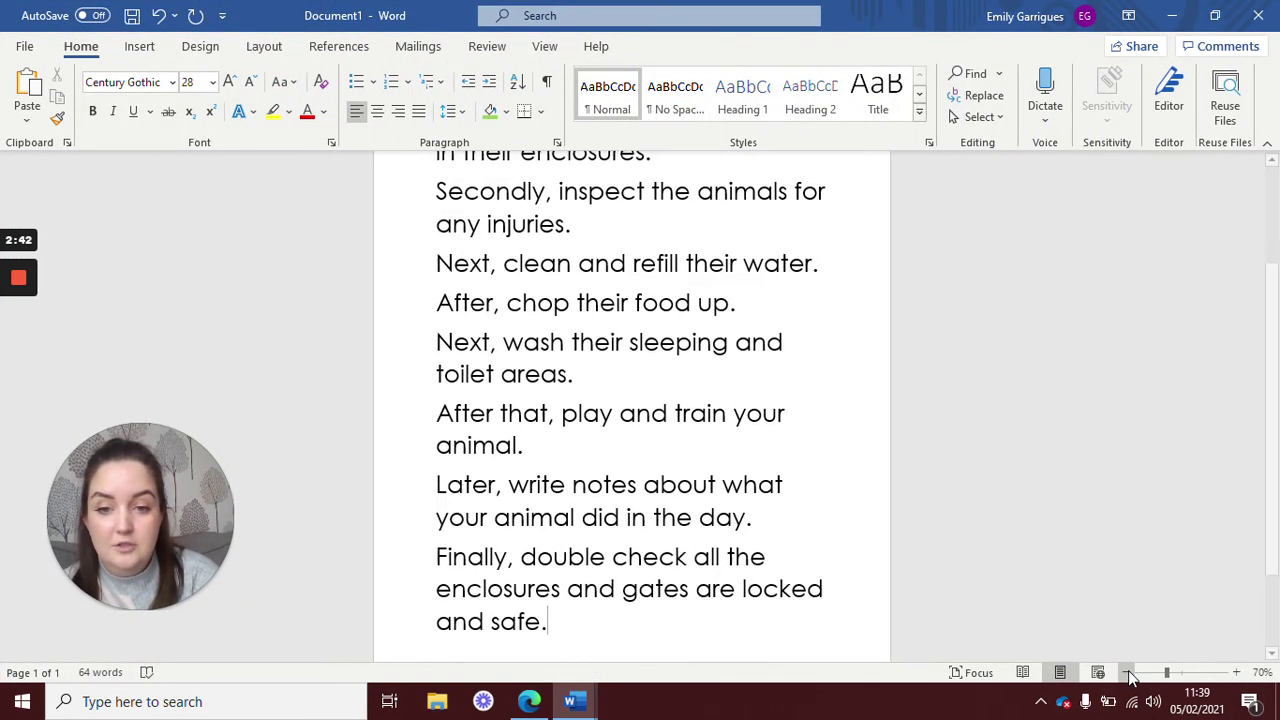
left_click(1127, 673)
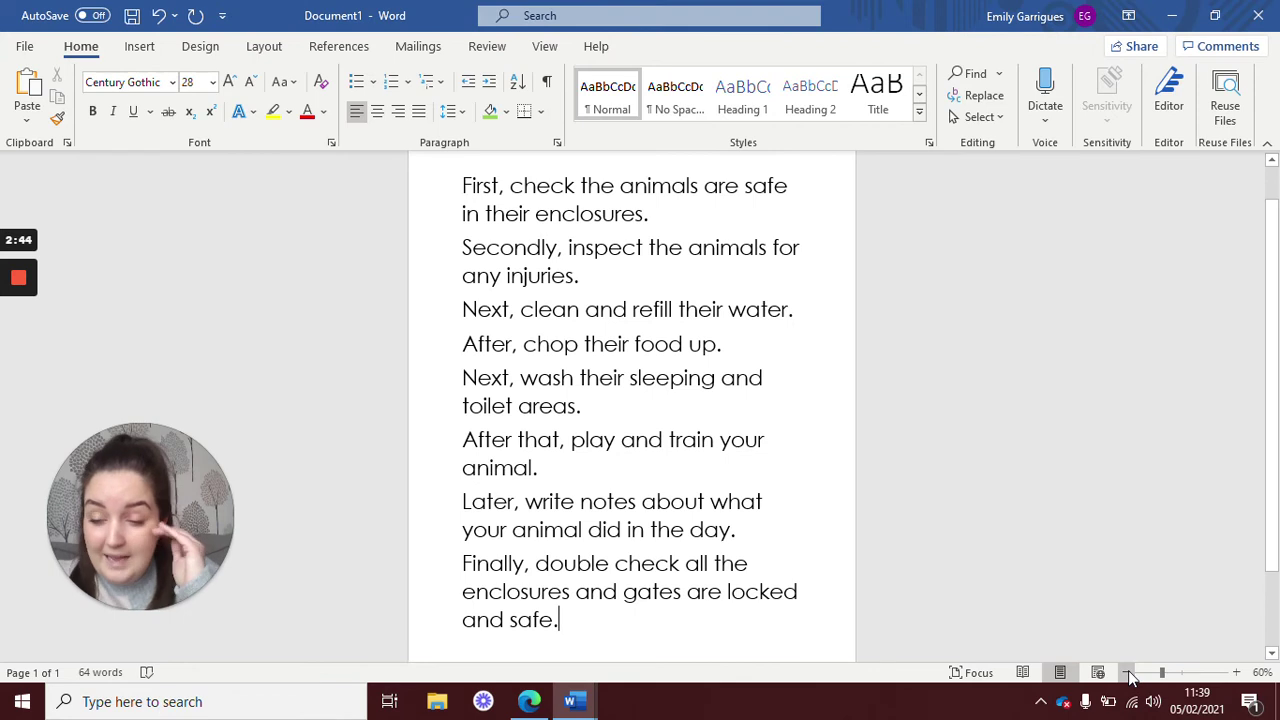